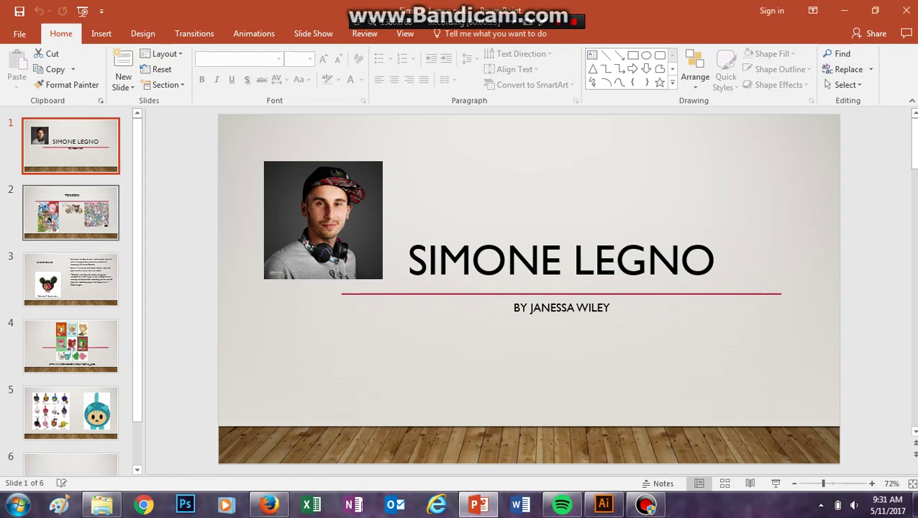
# Step: Go through slides 2 to 5 of the presentation, viewing the Tokidoki artwork, the artist's background and the cactus character pictures
pyautogui.click(105, 226)
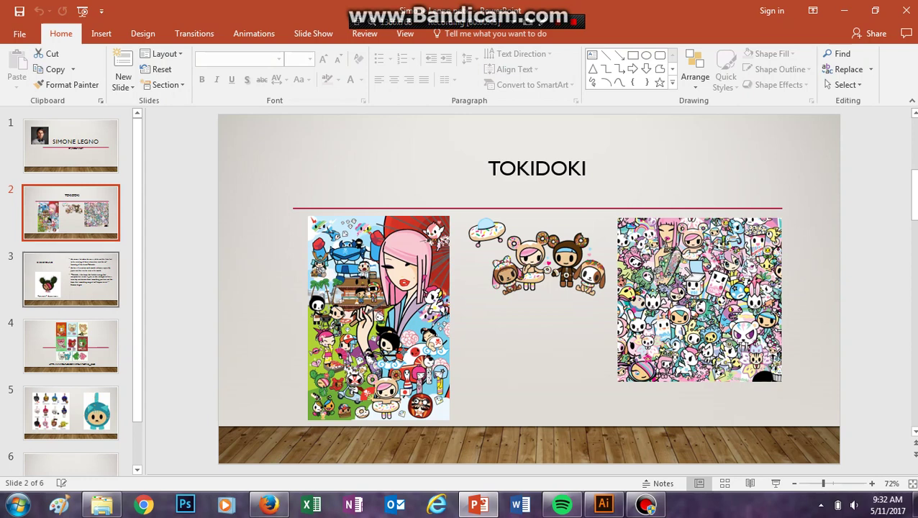
pyautogui.click(92, 282)
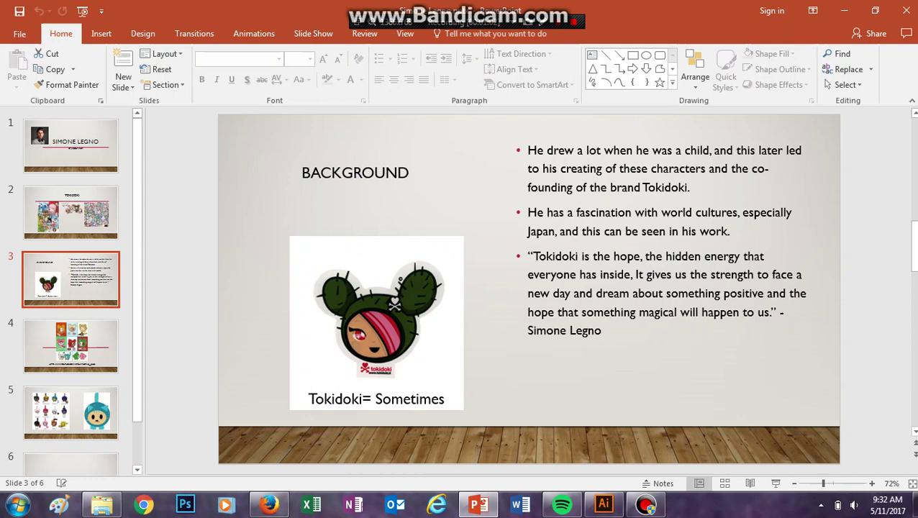
pyautogui.click(71, 213)
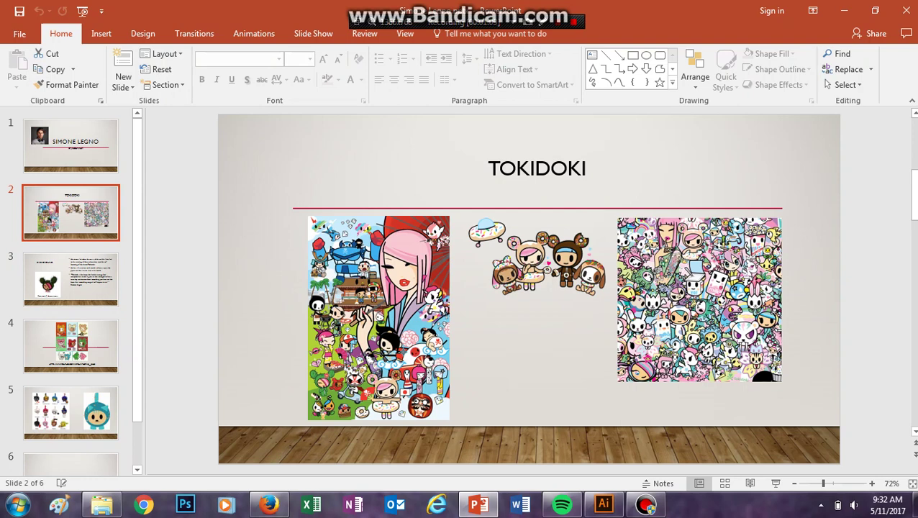
pyautogui.click(71, 279)
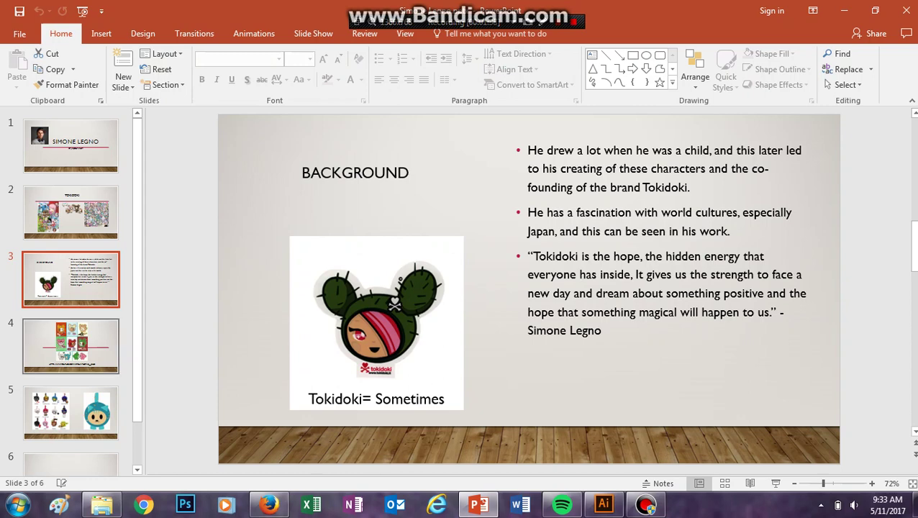
pyautogui.click(71, 347)
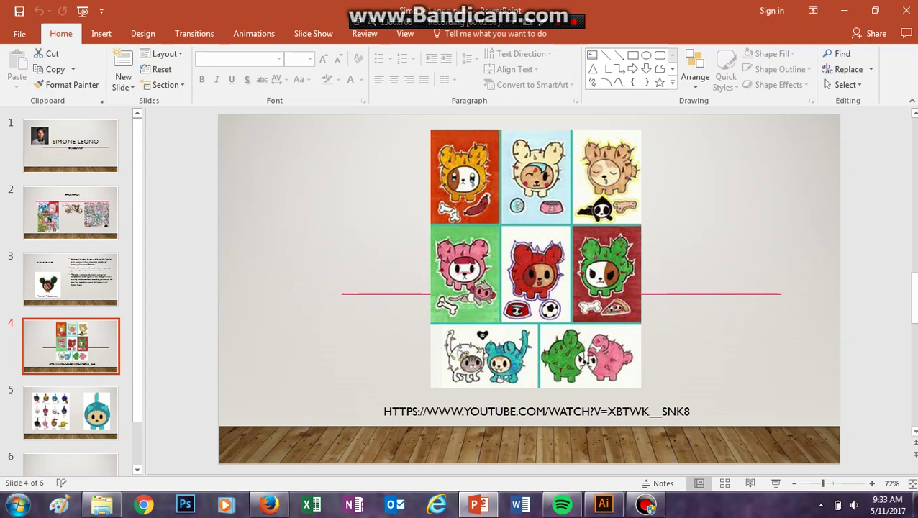
pyautogui.click(108, 416)
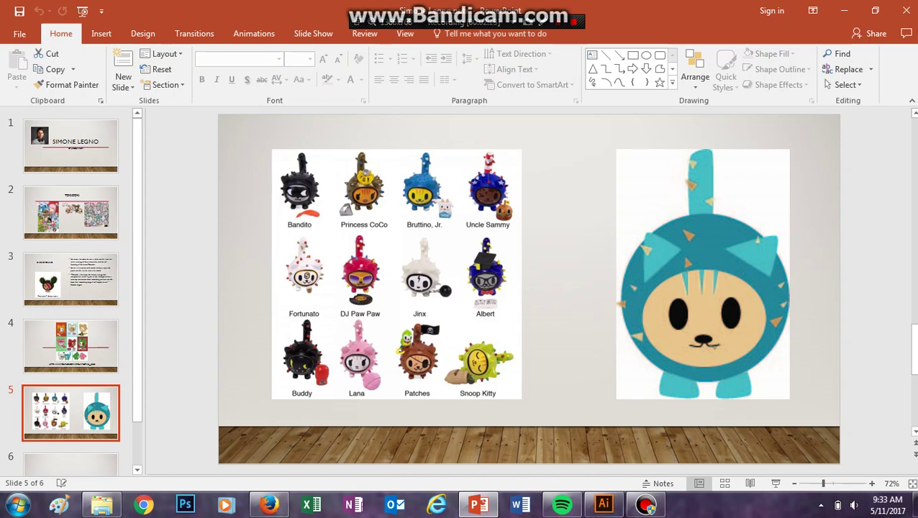
# Step: Switch to Illustrator and create a new 400 x 400 pt document in CMYK color mode
pyautogui.click(603, 504)
pyautogui.moveTo(645, 505)
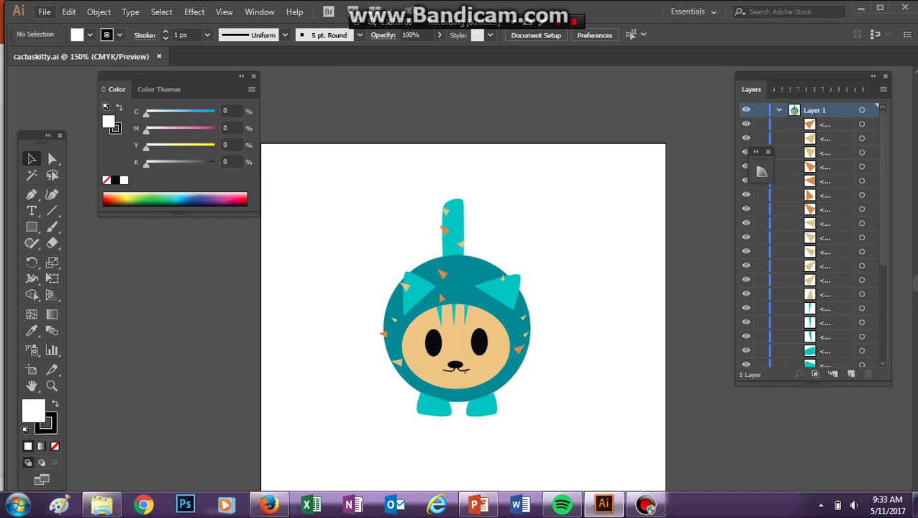
pyautogui.click(44, 12)
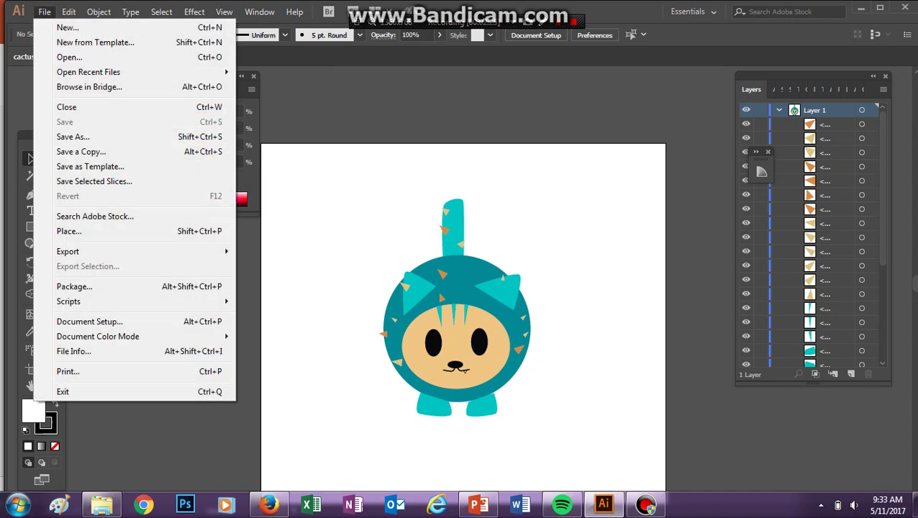
pyautogui.click(67, 28)
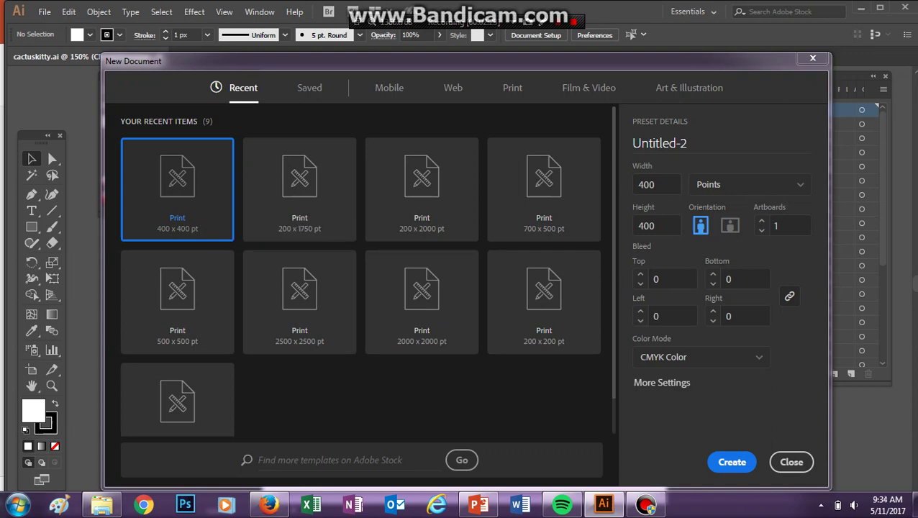
pyautogui.press('Return')
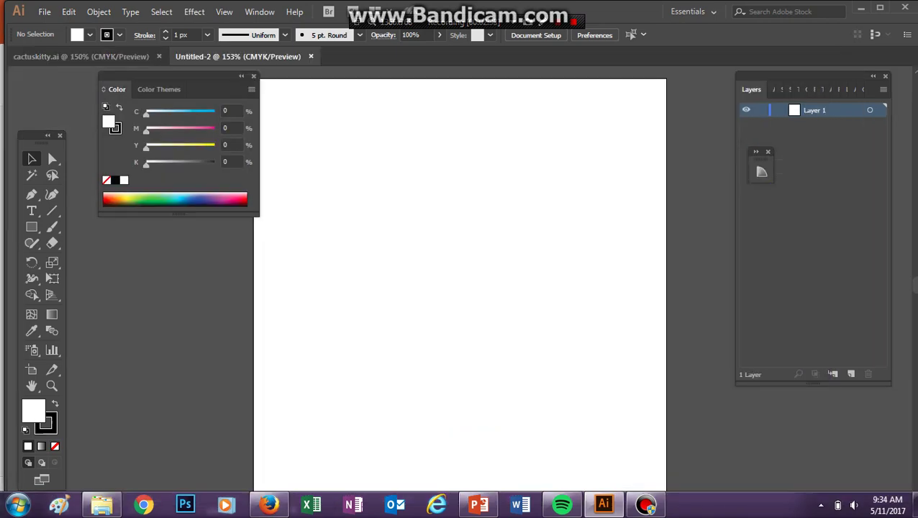
# Step: Draw a circle about 220 pt in diameter with the Ellipse tool and move it near the artboard's horizontal center
pyautogui.rightClick(32, 243)
pyautogui.rightClick(31, 227)
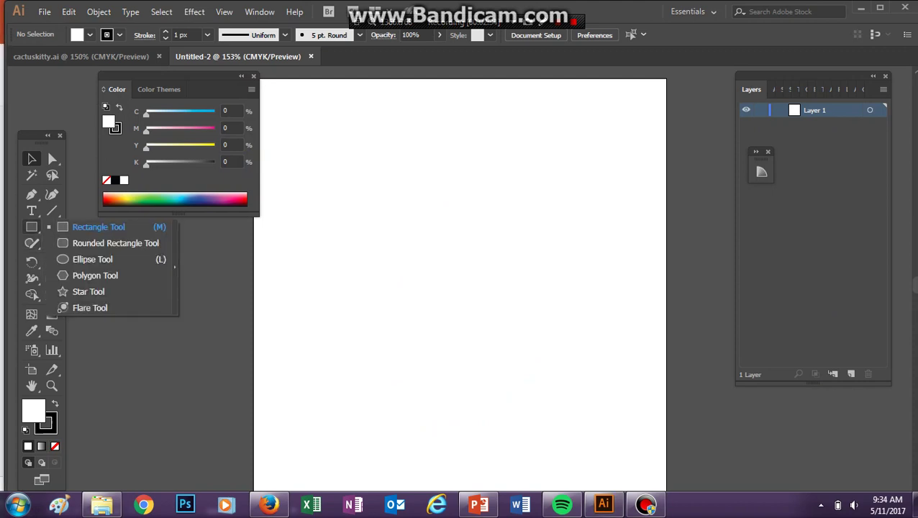
pyautogui.click(92, 258)
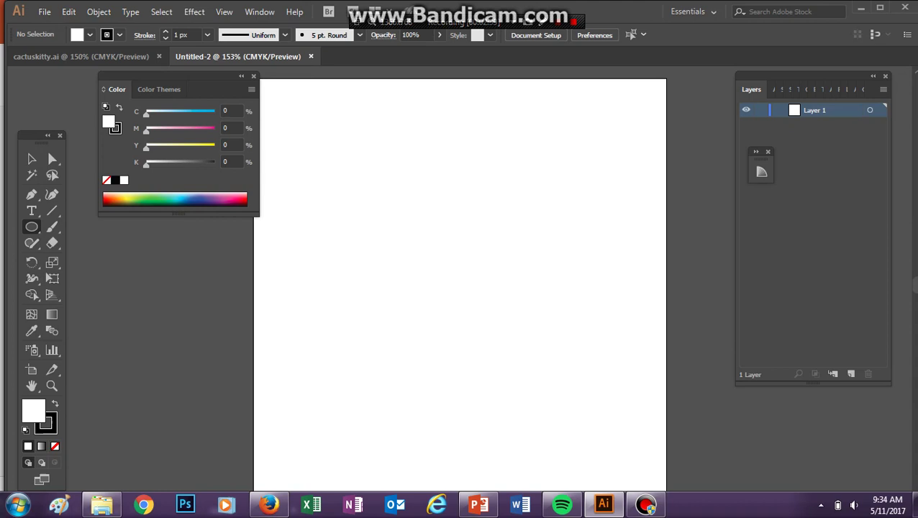
pyautogui.moveTo(366, 241); pyautogui.dragTo(595, 467)
pyautogui.press('v')
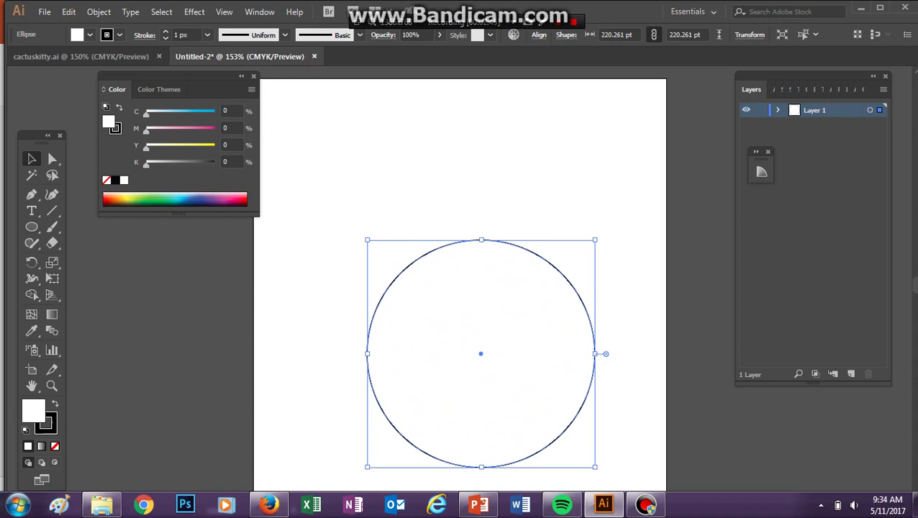
pyautogui.moveTo(480, 353); pyautogui.dragTo(460, 324)
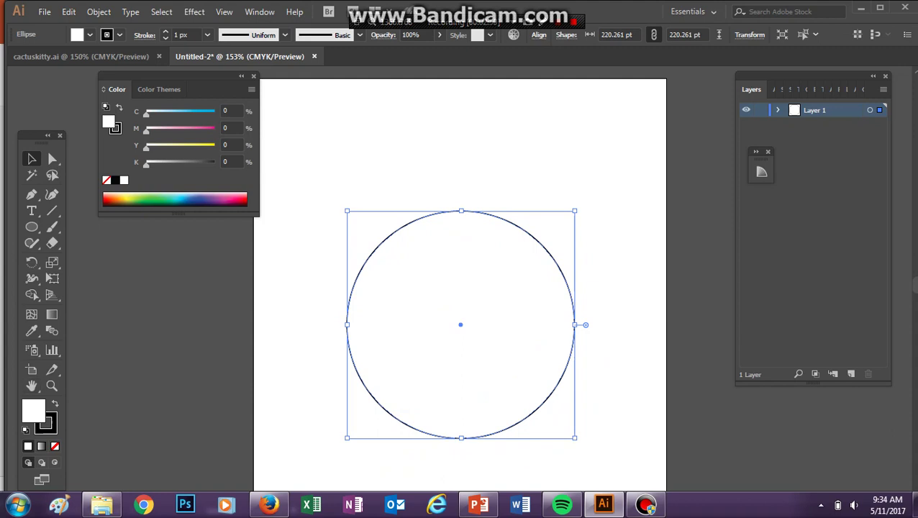
# Step: Give the circle a bright yellow fill of about C 6, M 8, Y 94, K 0 and a white stroke
pyautogui.doubleClick(46, 424)
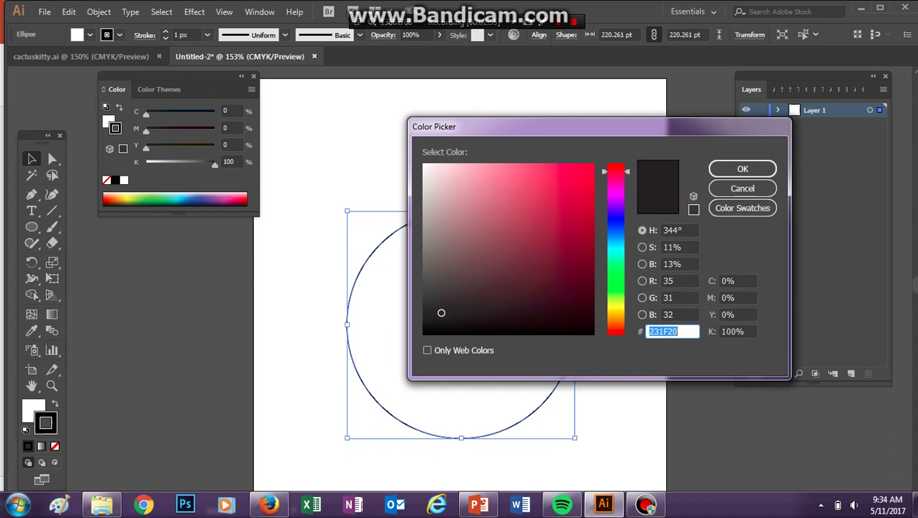
pyautogui.moveTo(627, 171); pyautogui.dragTo(626, 269)
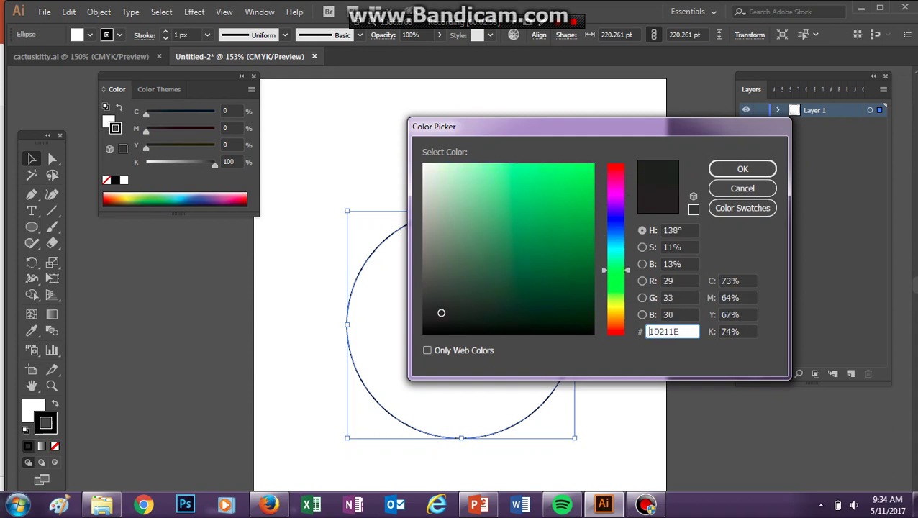
pyautogui.click(545, 182)
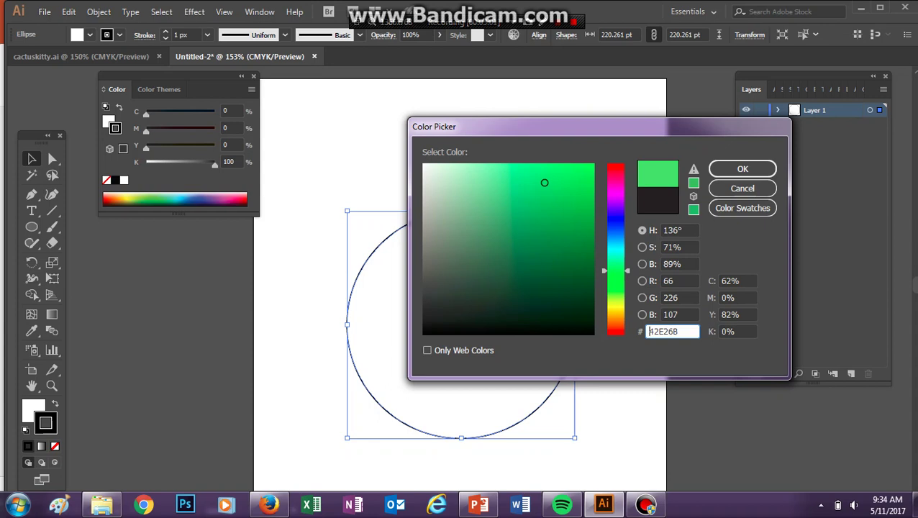
pyautogui.moveTo(616, 271)
pyautogui.mouseDown()
pyautogui.moveTo(615, 325)
pyautogui.moveTo(615, 310)
pyautogui.mouseUp()
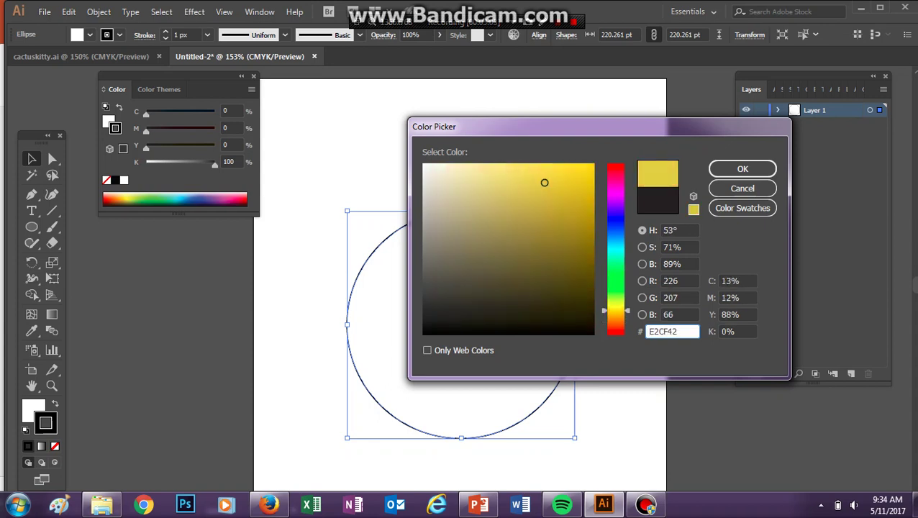
pyautogui.moveTo(576, 214); pyautogui.dragTo(565, 170)
pyautogui.click(758, 171)
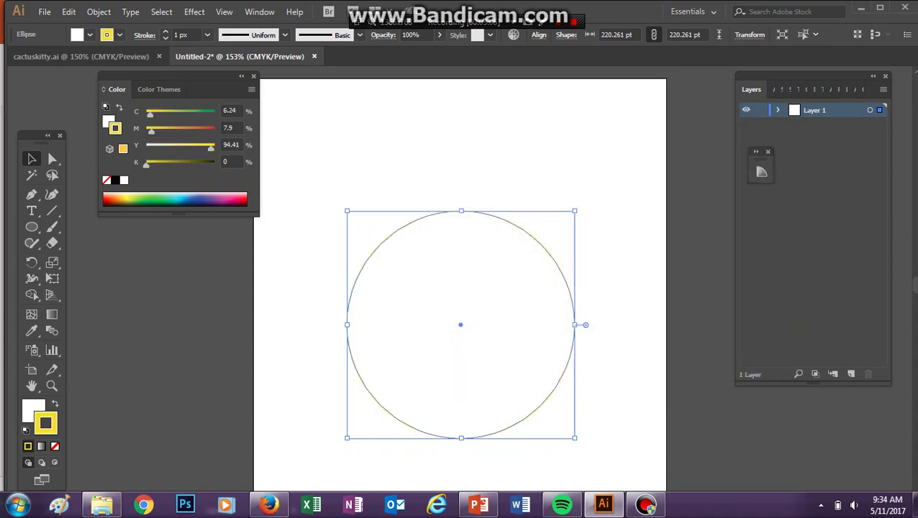
pyautogui.hotkey('shift', 'x')
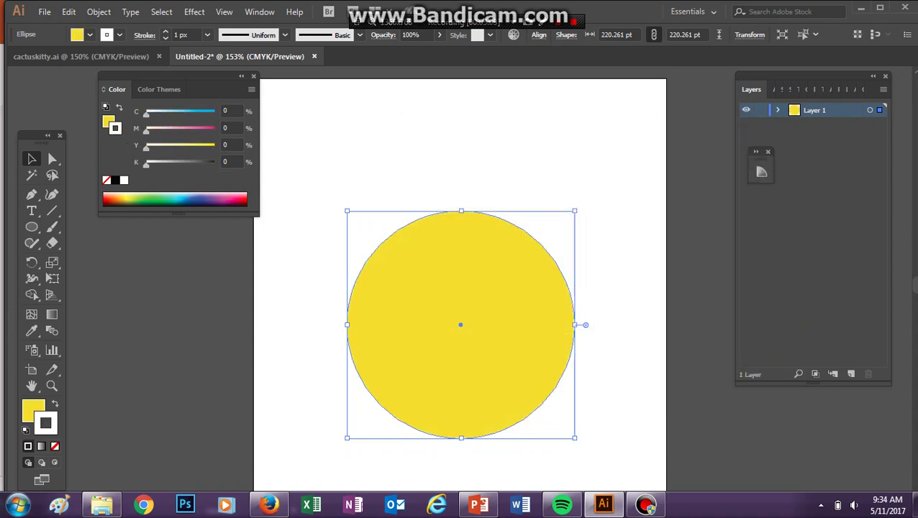
# Step: Draw a face ellipse about 150 x 111 pt inside the lower half of the circle and shift it slightly upward
pyautogui.press('l')
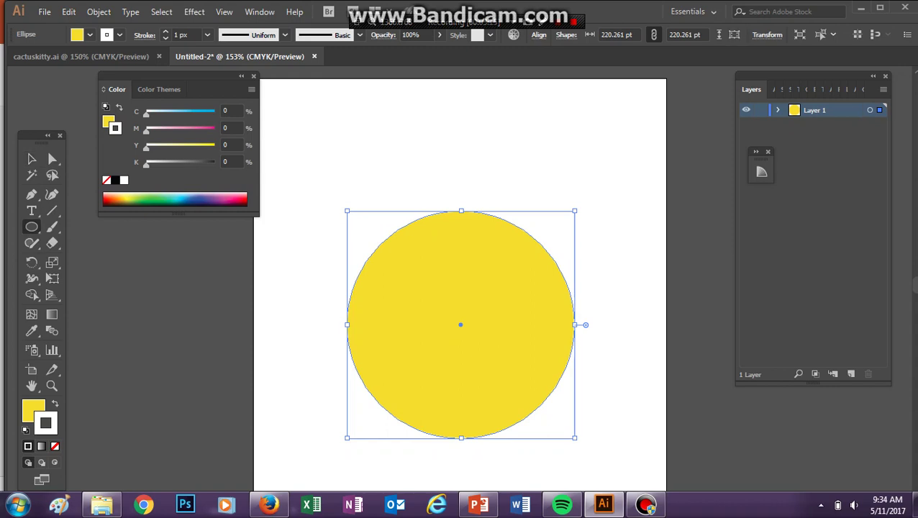
pyautogui.moveTo(387, 306); pyautogui.dragTo(544, 418)
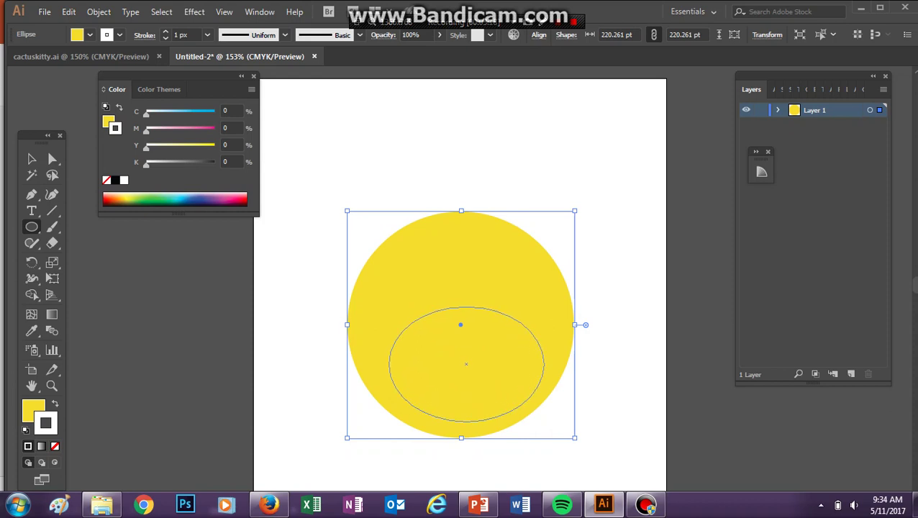
pyautogui.moveTo(544, 421); pyautogui.dragTo(545, 422)
pyautogui.press('v')
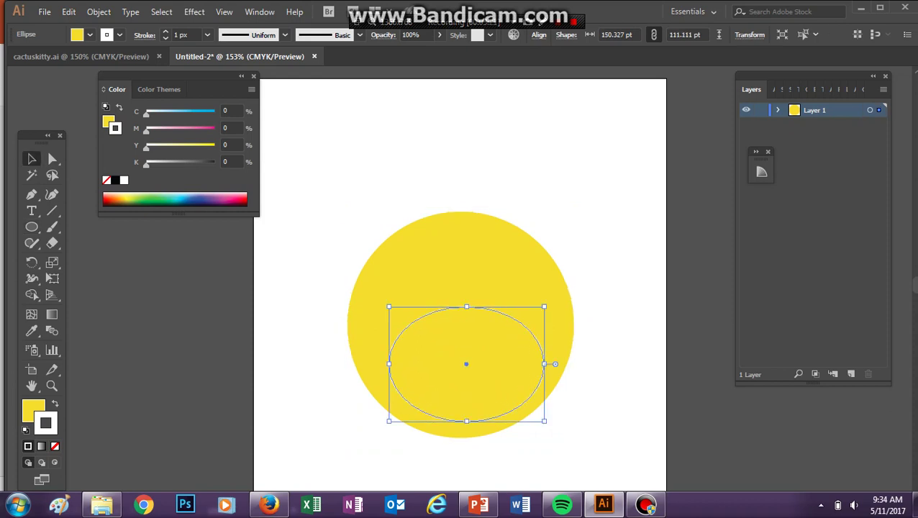
pyautogui.moveTo(486, 360); pyautogui.dragTo(484, 362)
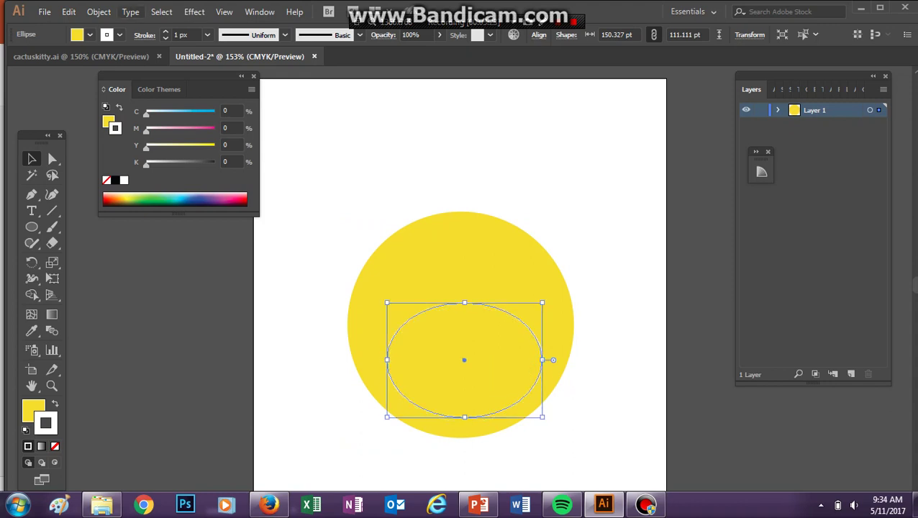
# Step: Center the face ellipse horizontally in the circle's lower half, checking cactuskitty.ai and the character slide in PowerPoint for reference
pyautogui.click(108, 57)
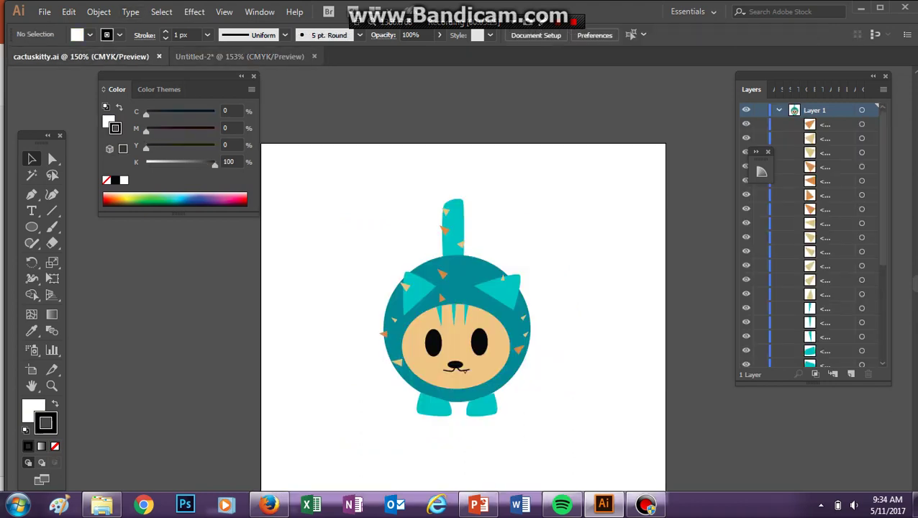
pyautogui.click(238, 57)
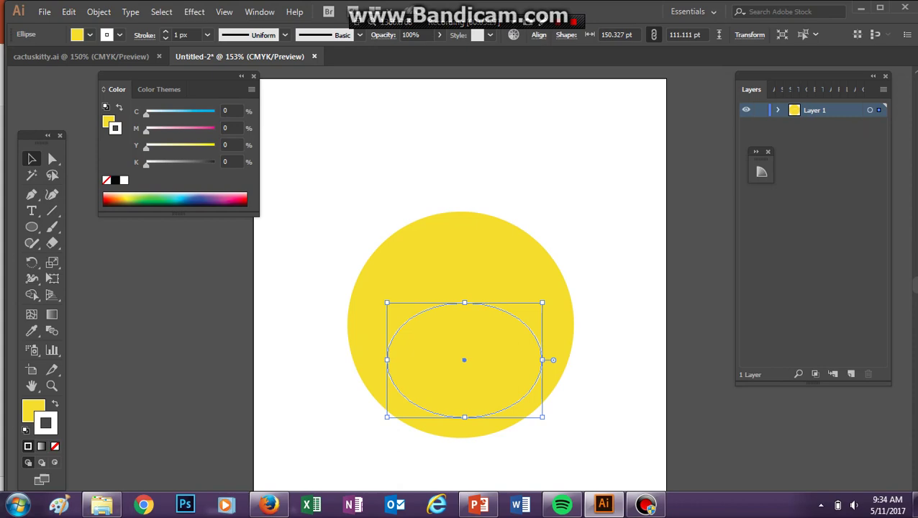
pyautogui.moveTo(476, 351)
pyautogui.mouseDown()
pyautogui.moveTo(466, 345)
pyautogui.moveTo(471, 352)
pyautogui.mouseUp()
pyautogui.click(479, 504)
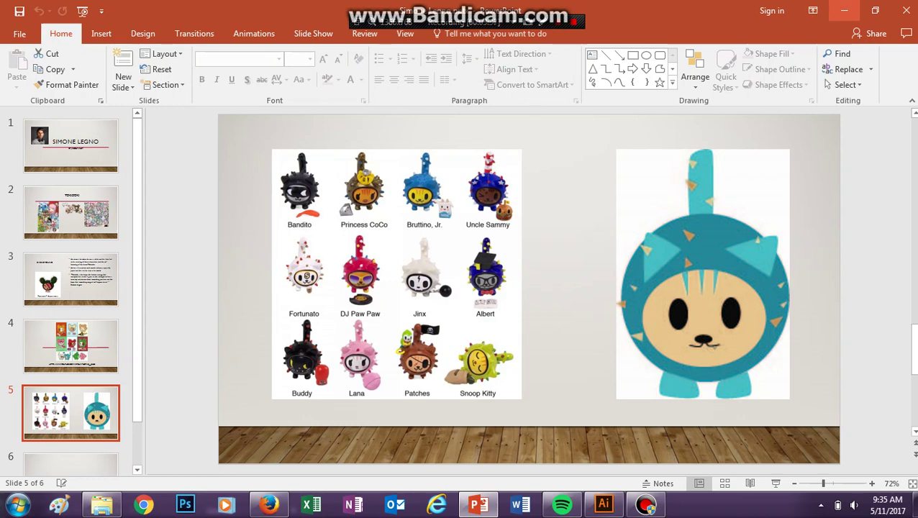
pyautogui.click(844, 10)
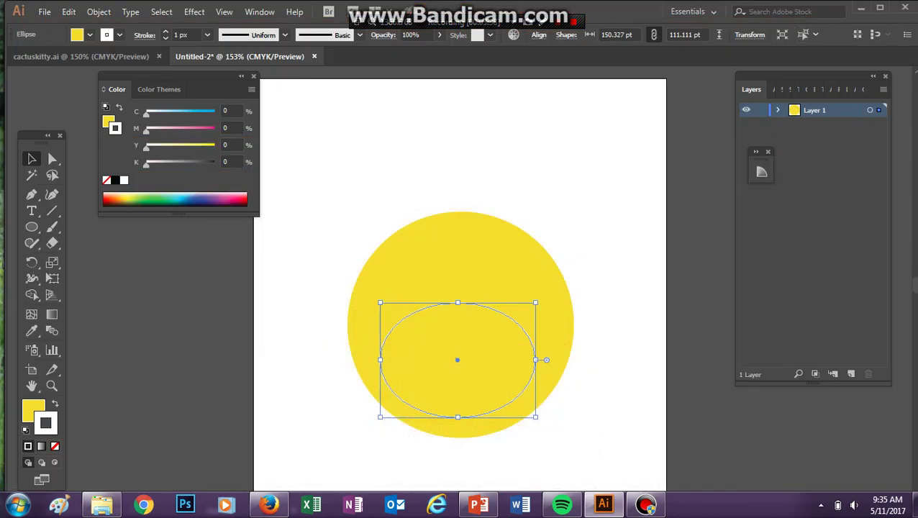
pyautogui.press('Down')
pyautogui.press('Down')
pyautogui.press('Right')
pyautogui.press('Right')
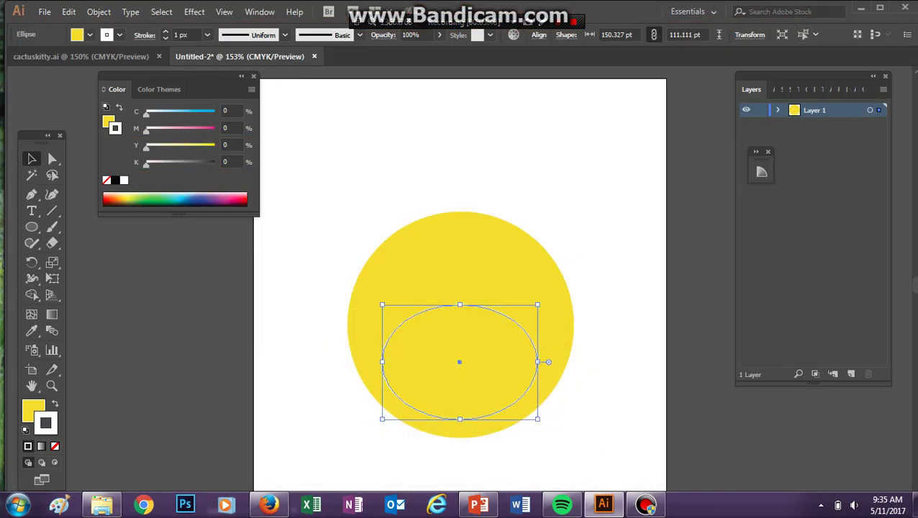
# Step: Set the face ellipse's stroke to near-black #070707 with a weight of 2 px
pyautogui.doubleClick(46, 424)
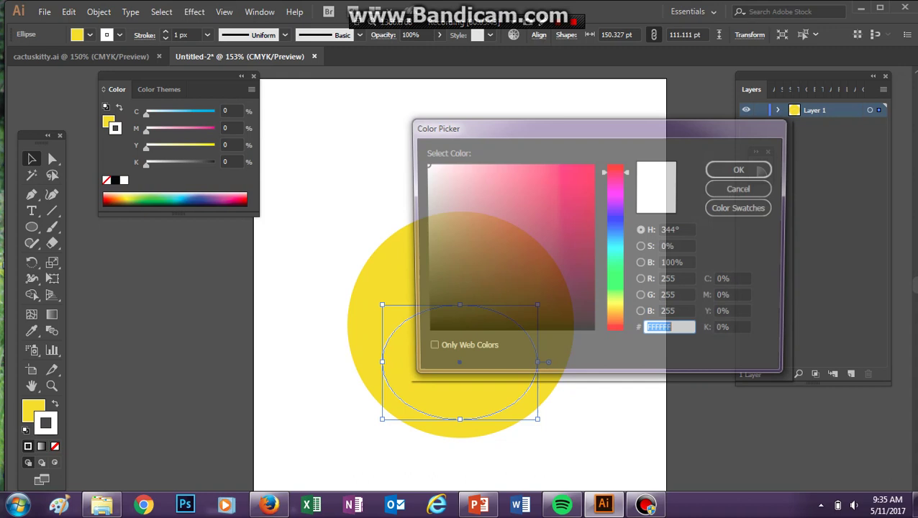
pyautogui.click(425, 329)
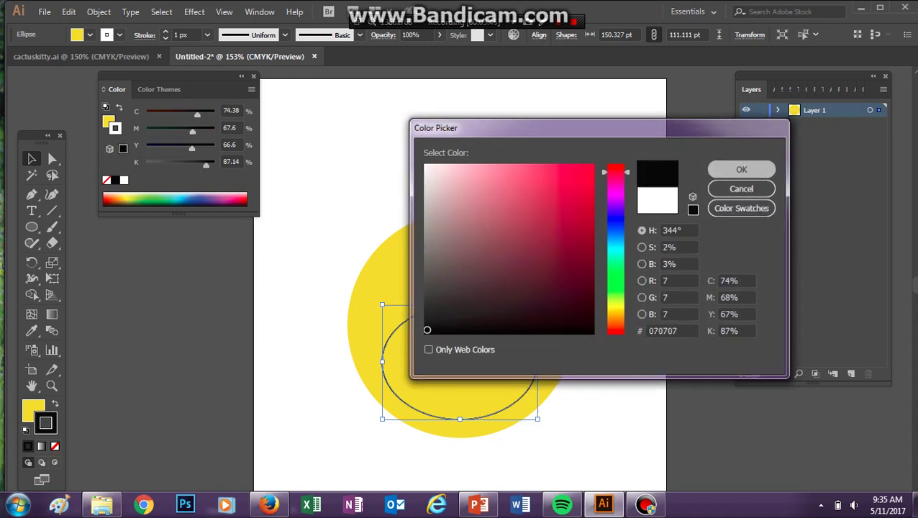
pyautogui.click(742, 168)
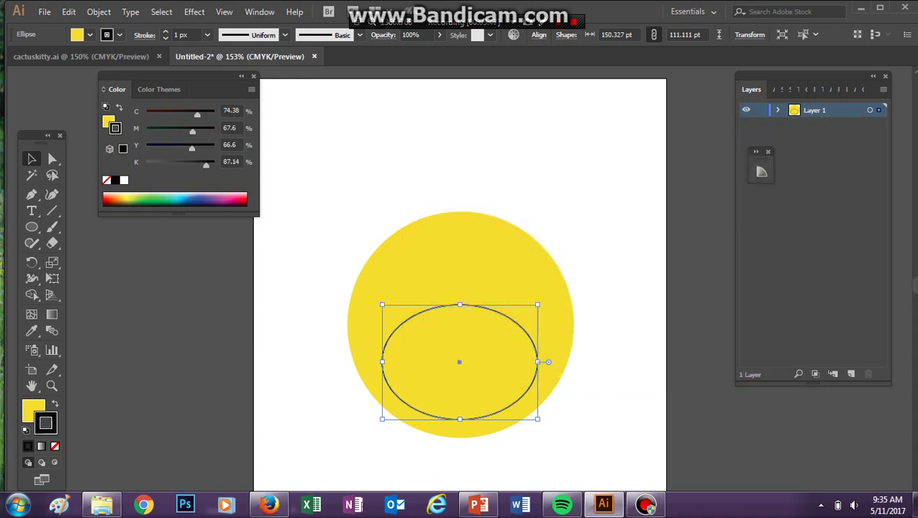
pyautogui.click(166, 32)
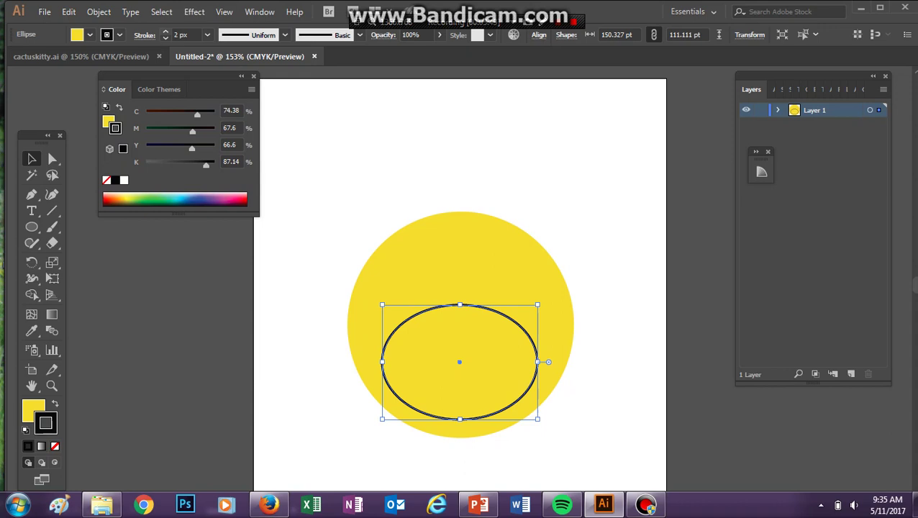
# Step: Change the face ellipse's fill to a soft blue of about C 52, M 32, Y 0, K 0
pyautogui.doubleClick(33, 410)
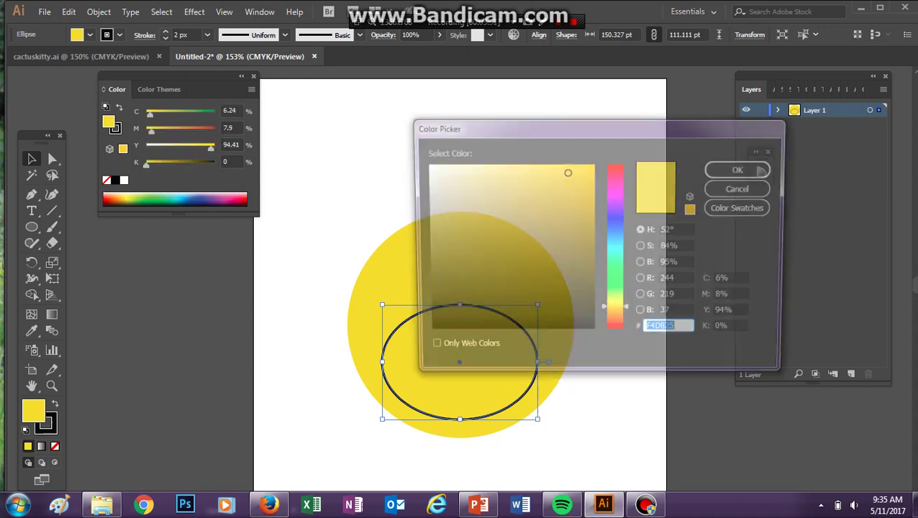
pyautogui.moveTo(615, 310); pyautogui.dragTo(616, 225)
pyautogui.moveTo(566, 172)
pyautogui.mouseDown()
pyautogui.moveTo(565, 188)
pyautogui.moveTo(502, 178)
pyautogui.mouseUp()
pyautogui.click(742, 168)
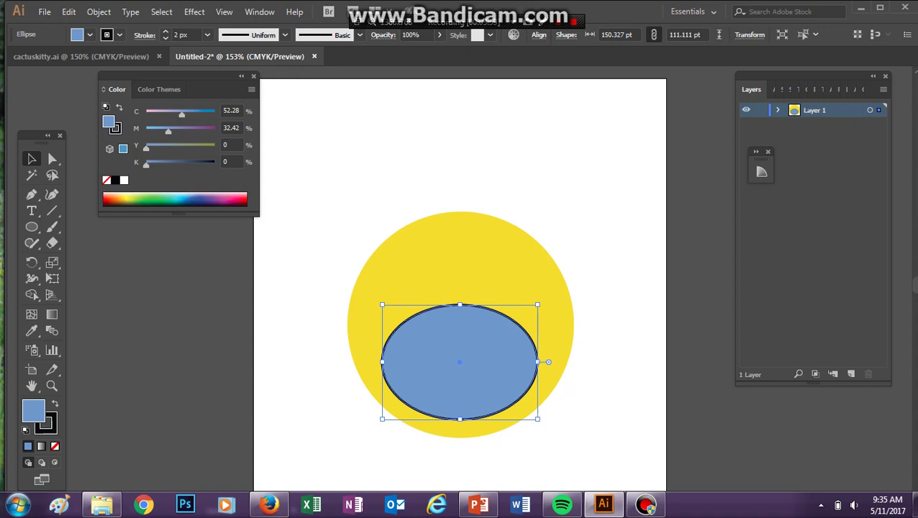
# Step: Draw a left eye ellipse about 23 x 37 pt inside the blue face and swap its colors for a black fill
pyautogui.press('l')
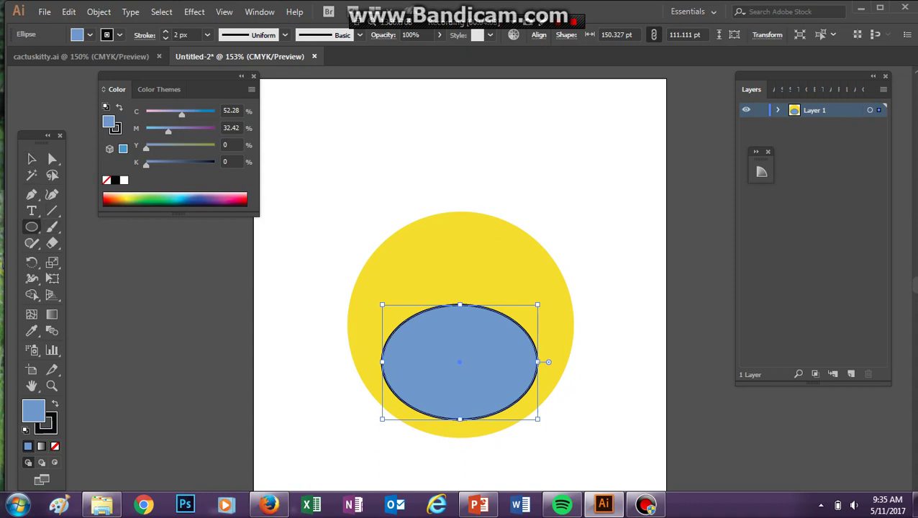
pyautogui.moveTo(418, 333); pyautogui.dragTo(431, 360)
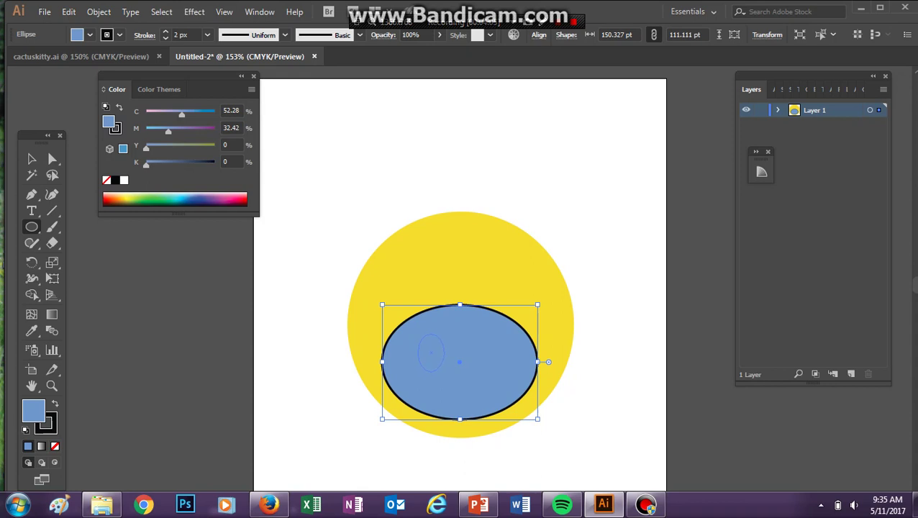
pyautogui.moveTo(440, 370); pyautogui.dragTo(442, 371)
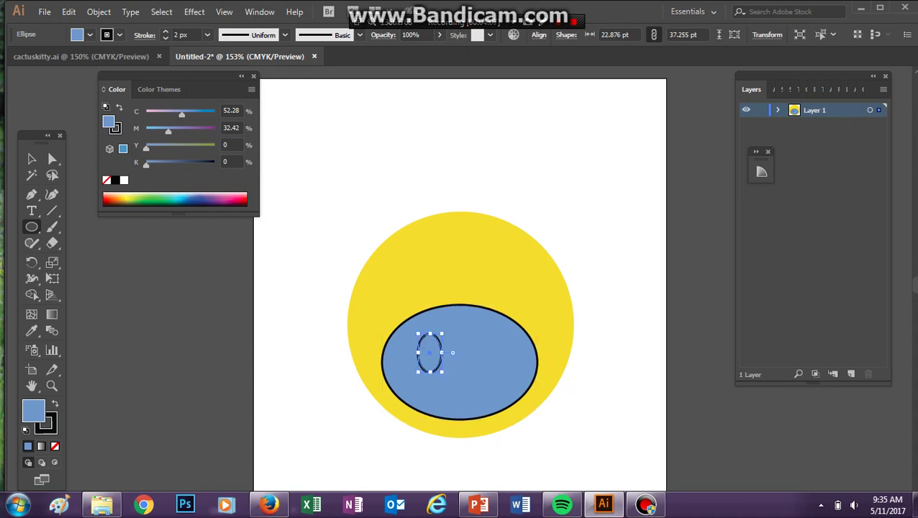
pyautogui.hotkey('shift', 'x')
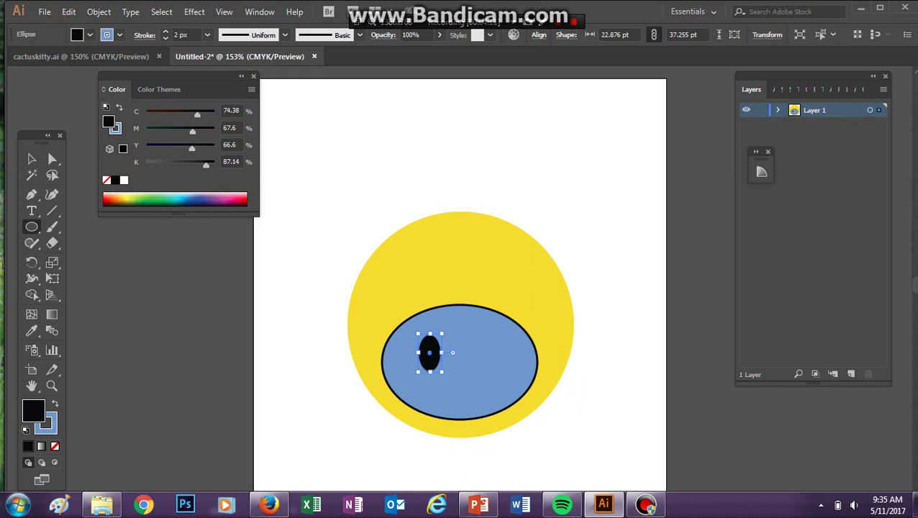
# Step: Duplicate the black eye and place the copy on the right side of the face, level with the first
pyautogui.hotkey('ctrl', 'v')
pyautogui.moveTo(406, 292); pyautogui.dragTo(411, 295)
pyautogui.hotkey('ctrl', 'z')
pyautogui.press('v')
pyautogui.moveTo(460, 286); pyautogui.dragTo(484, 355)
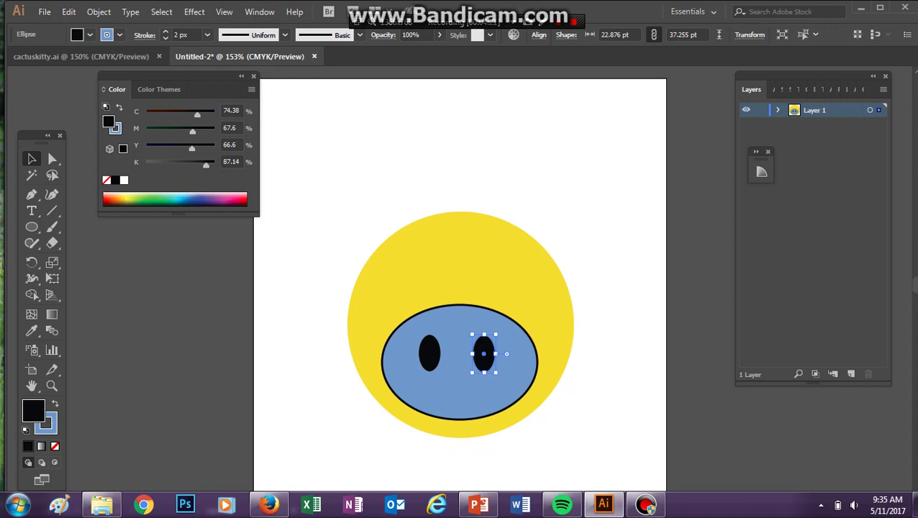
# Step: Draw a triangular ear with the Pen tool on the yellow circle's upper right, using cactuskitty.ai as reference
pyautogui.click(93, 57)
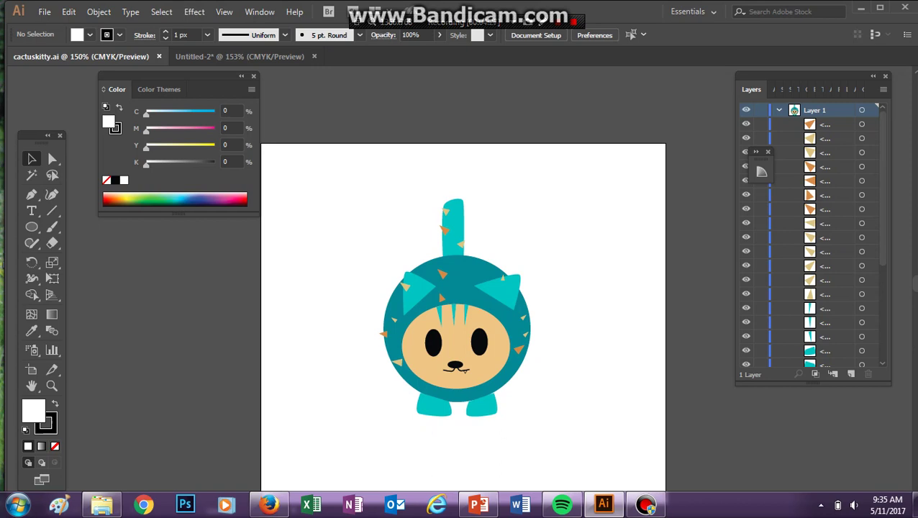
pyautogui.click(239, 56)
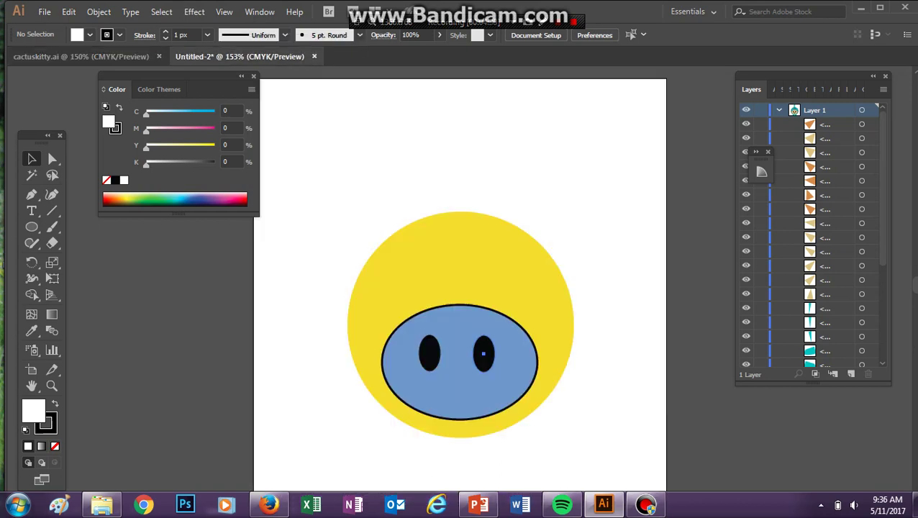
pyautogui.press('p')
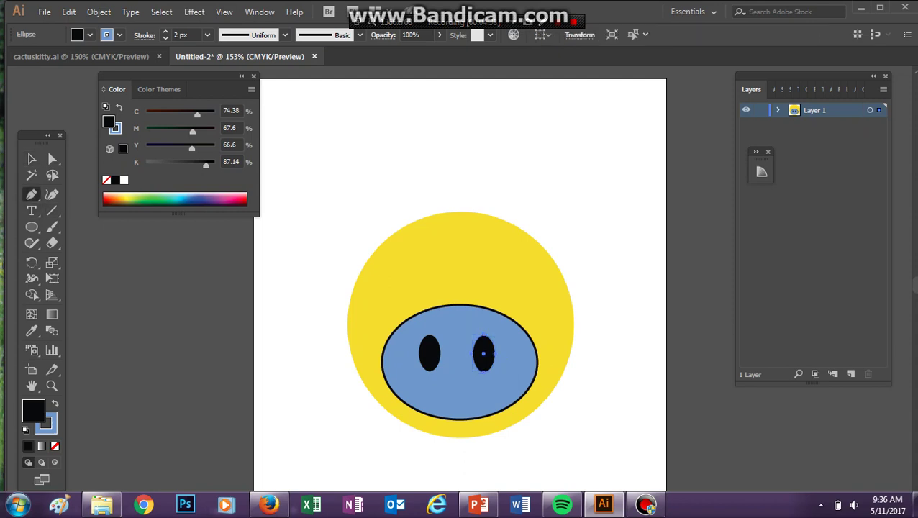
pyautogui.click(489, 266)
pyautogui.click(532, 253)
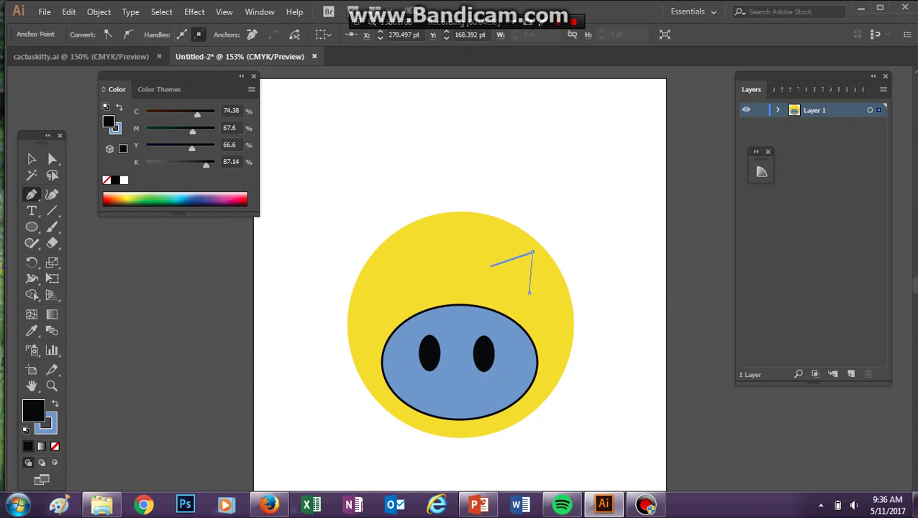
pyautogui.click(530, 291)
# Step: Apply the face ellipse's blue fill to the triangular ear and remove the ear's stroke
pyautogui.click(32, 330)
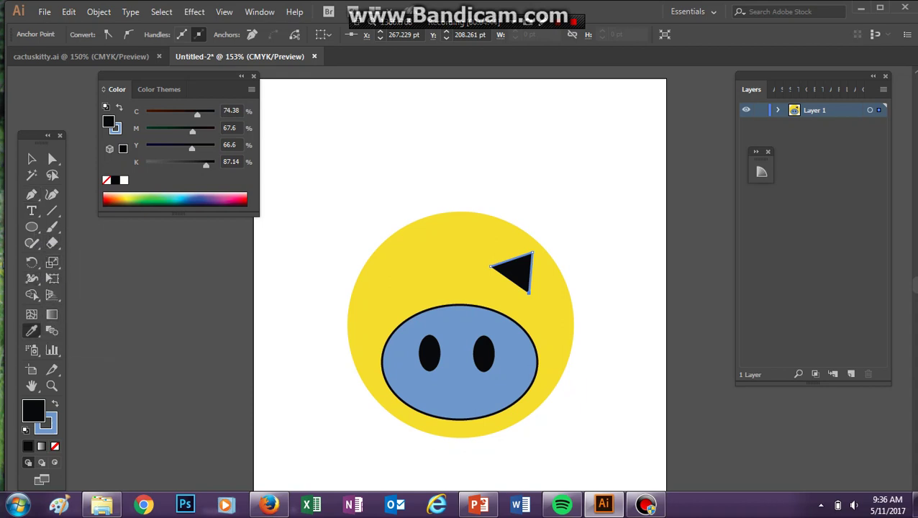
pyautogui.click(459, 385)
pyautogui.click(47, 425)
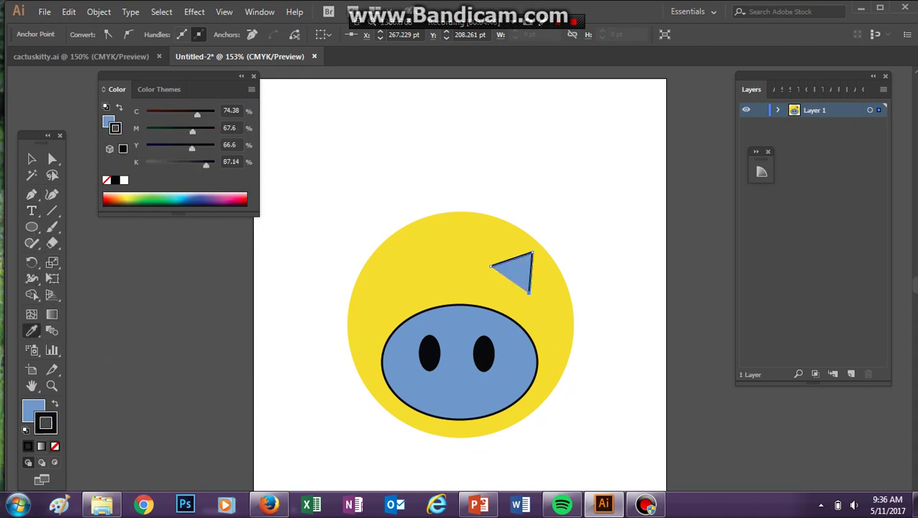
pyautogui.click(55, 446)
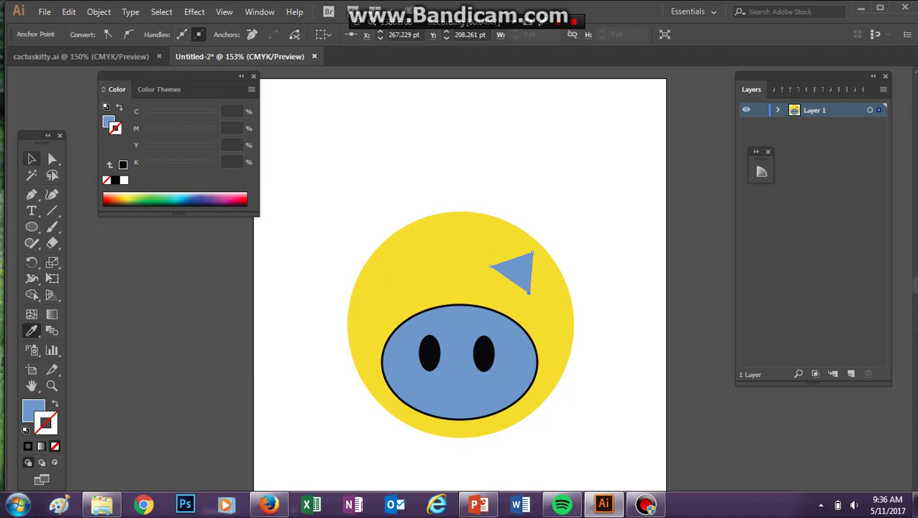
# Step: Duplicate the blue ear and place a turned, slightly enlarged copy on the circle's upper-left edge
pyautogui.press('v')
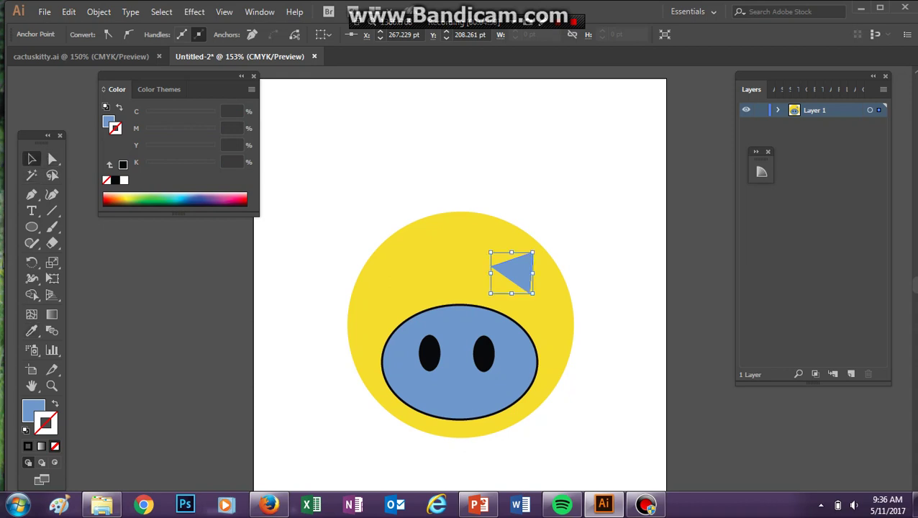
pyautogui.hotkey('ctrl', 'v')
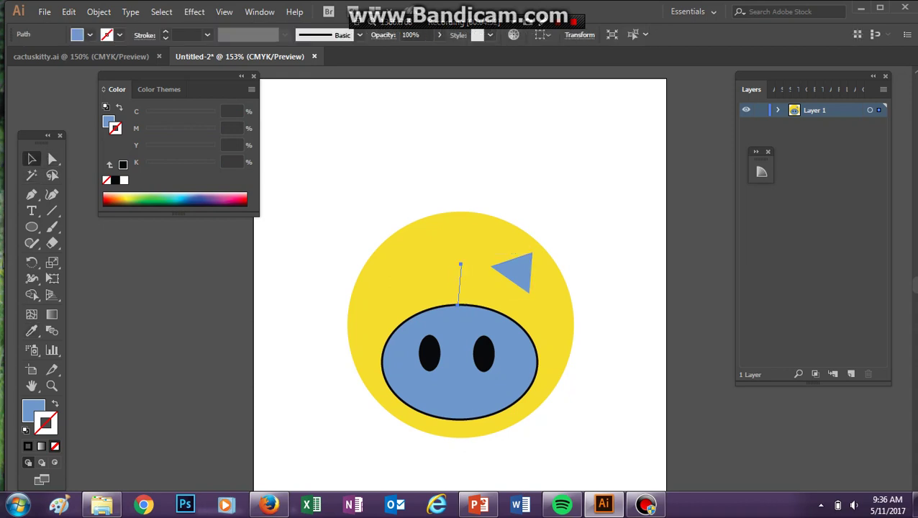
pyautogui.hotkey('ctrl', 'z')
pyautogui.moveTo(512, 272); pyautogui.dragTo(372, 249)
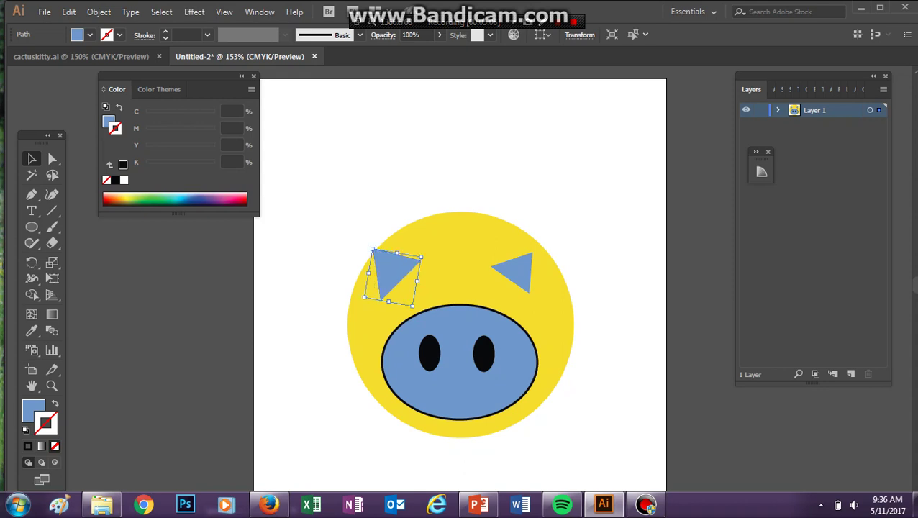
# Step: Enlarge the right ear, shift it to the circle's upper-right edge, and move the left ear slightly down to match
pyautogui.click(515, 270)
pyautogui.moveTo(533, 253); pyautogui.dragTo(535, 282)
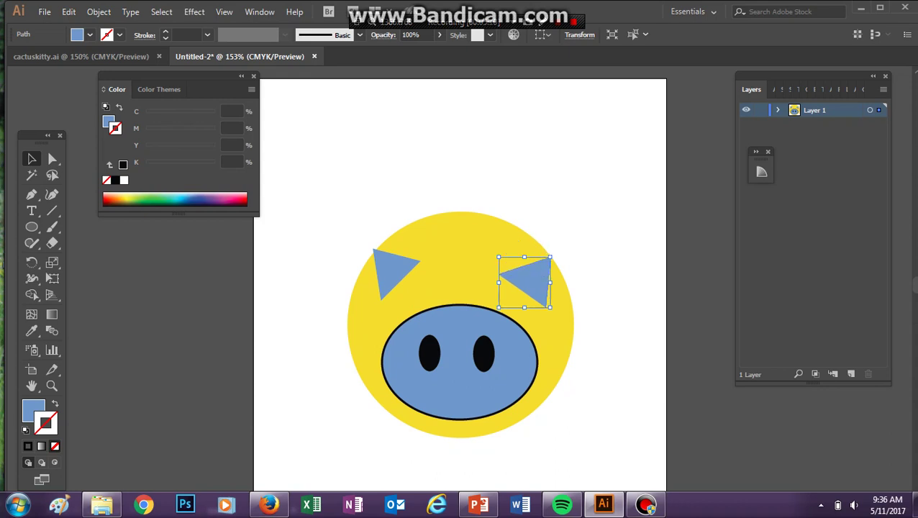
pyautogui.moveTo(391, 269)
pyautogui.mouseDown()
pyautogui.moveTo(386, 288)
pyautogui.moveTo(386, 278)
pyautogui.mouseUp()
pyautogui.click(452, 261)
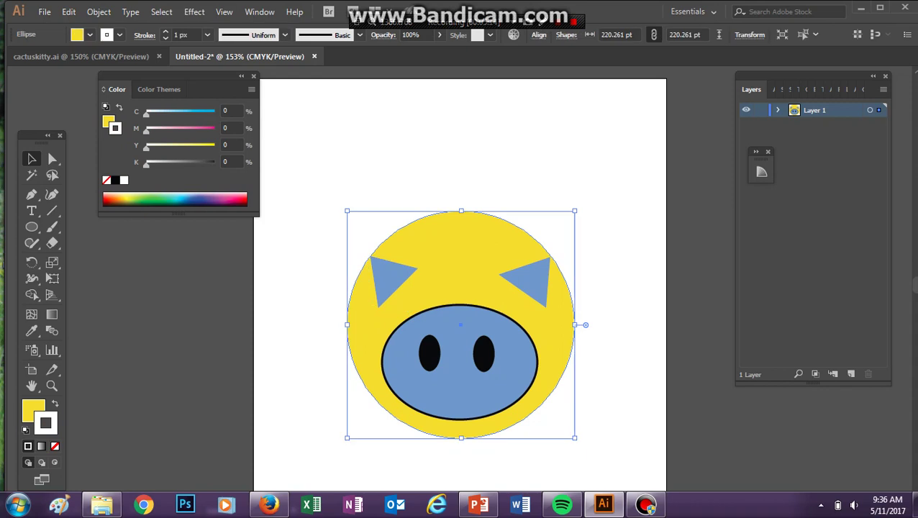
pyautogui.click(402, 169)
# Step: Draw a tall, narrow yellow tail rising from the top of the circle with the Pen tool, using cactuskitty.ai as reference
pyautogui.click(87, 56)
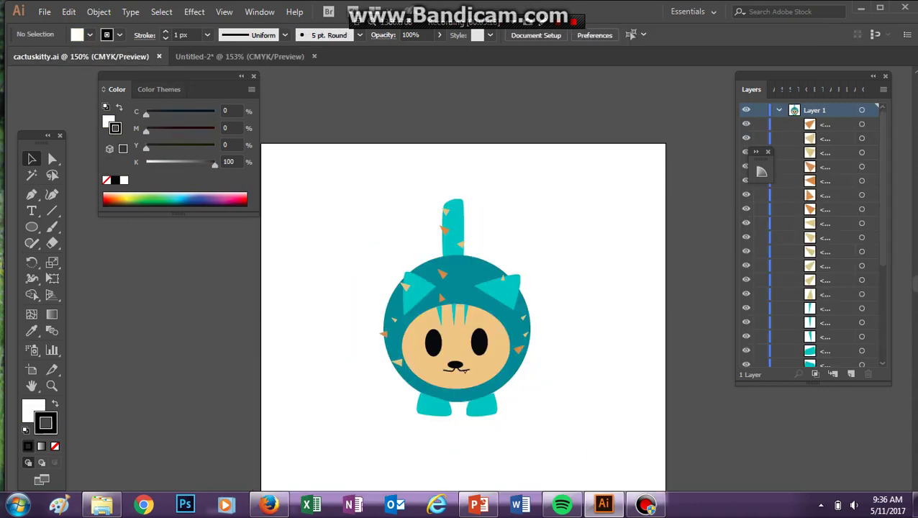
pyautogui.click(240, 56)
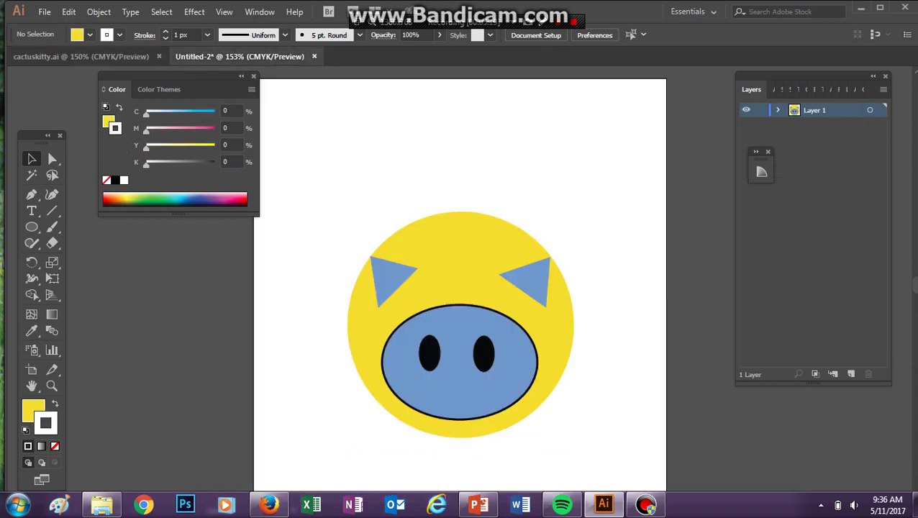
pyautogui.press('p')
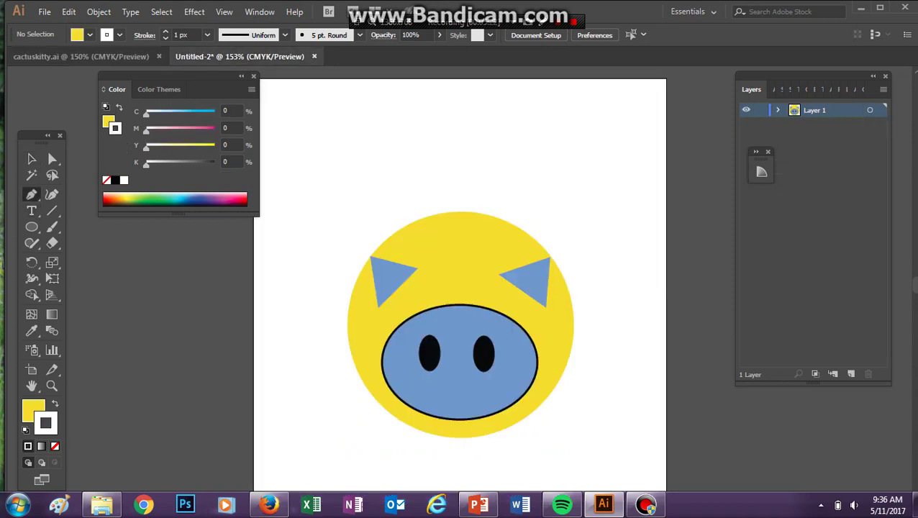
pyautogui.click(450, 211)
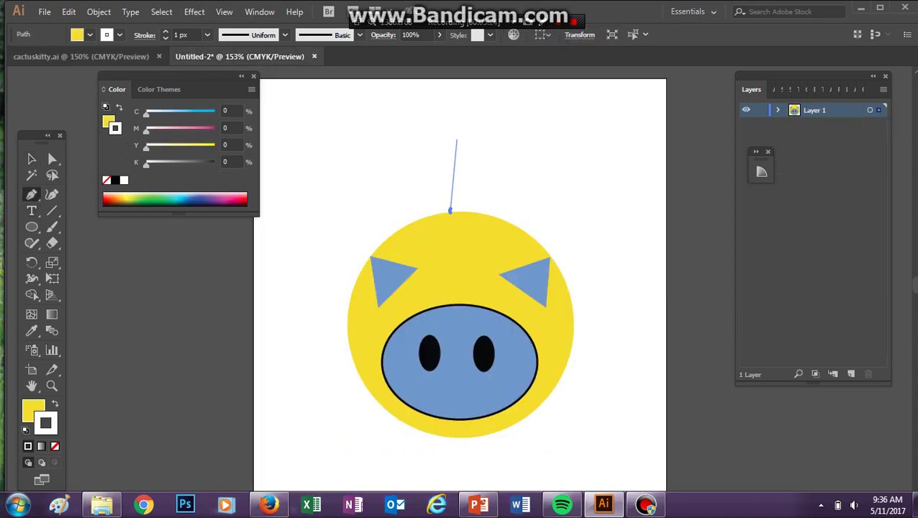
pyautogui.moveTo(453, 135); pyautogui.dragTo(485, 154)
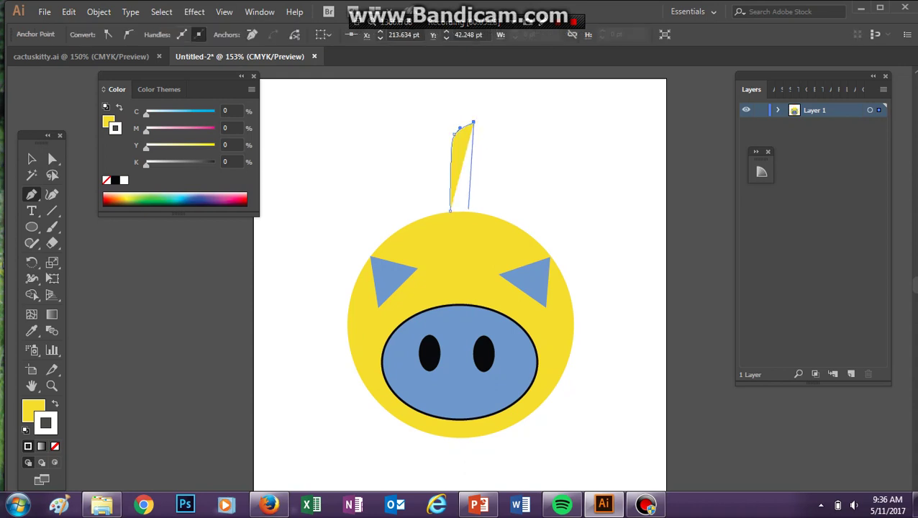
pyautogui.click(470, 213)
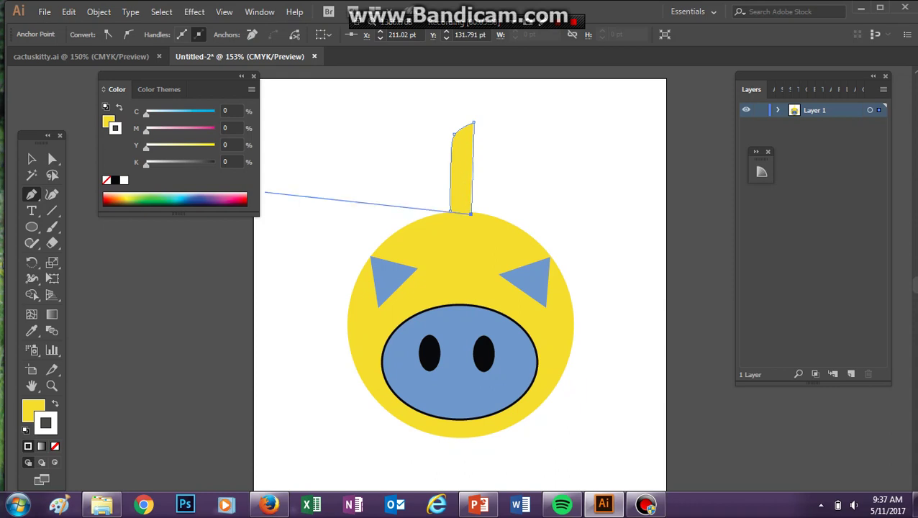
pyautogui.click(32, 159)
pyautogui.click(306, 227)
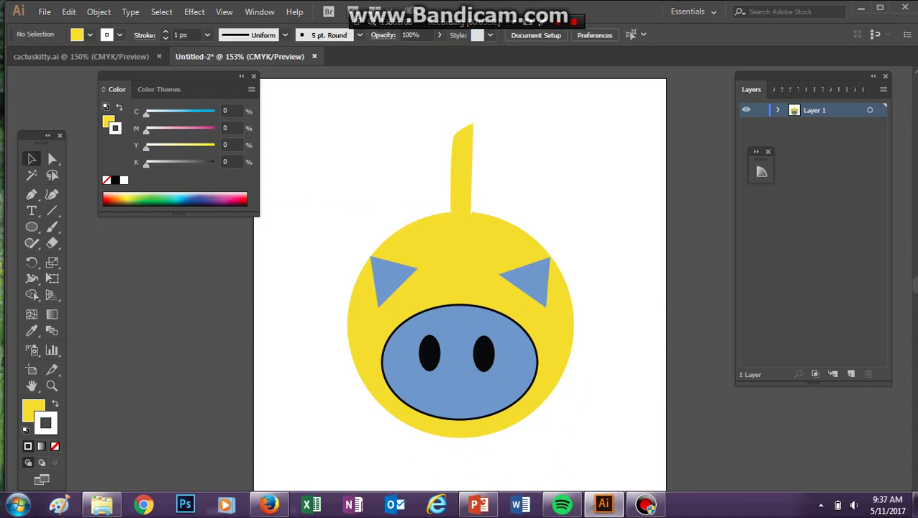
# Step: Shift the tail slightly down onto the yellow circle and remove its white stroke
pyautogui.click(462, 173)
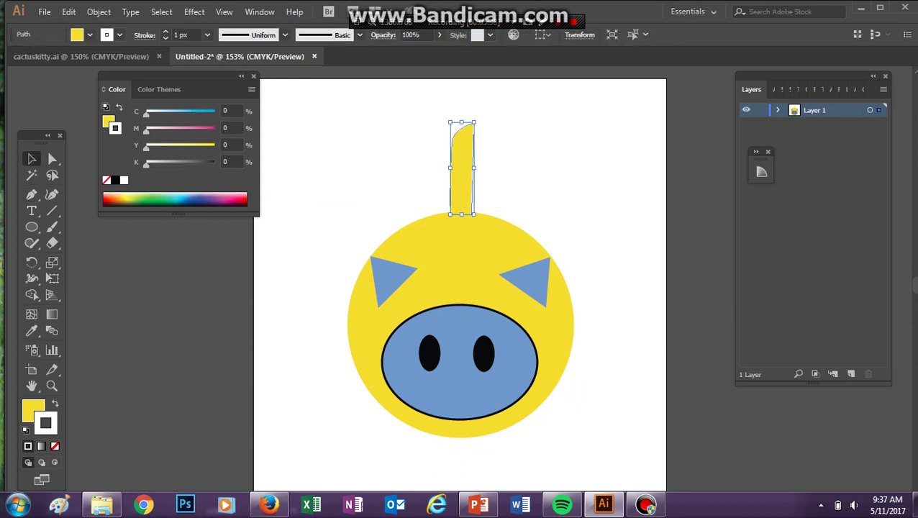
pyautogui.moveTo(462, 172); pyautogui.dragTo(462, 176)
pyautogui.click(532, 166)
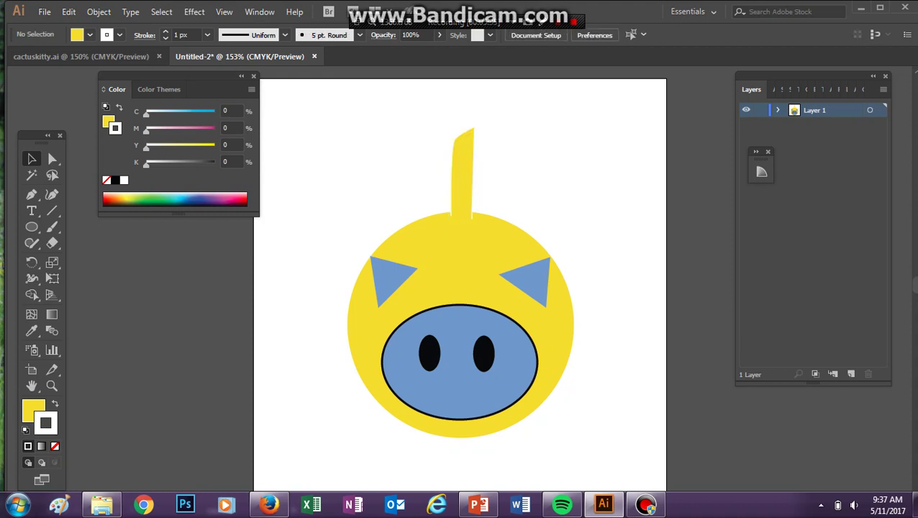
pyautogui.click(54, 446)
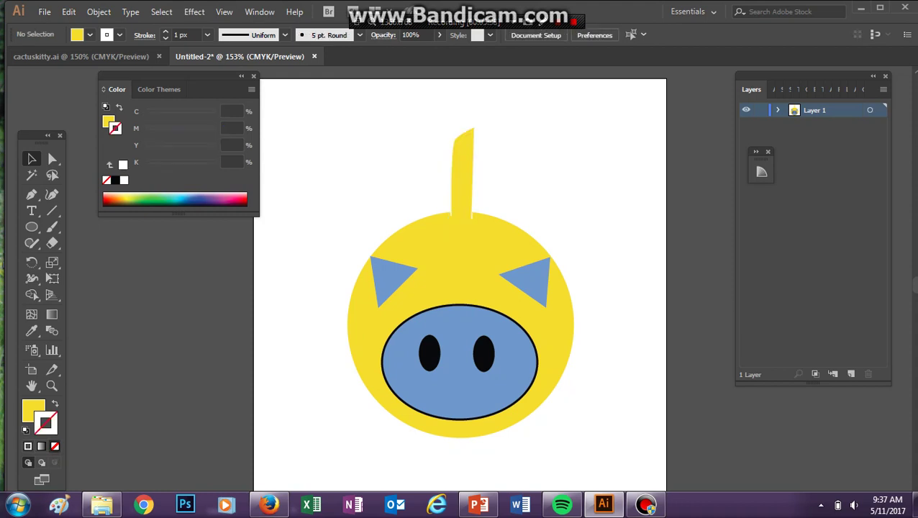
pyautogui.click(461, 173)
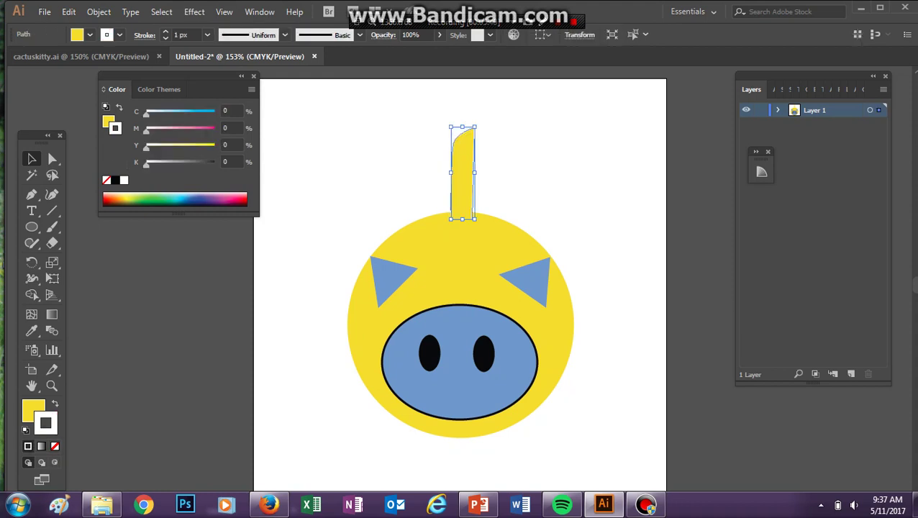
pyautogui.hotkey('ctrl', 'shift', 'z')
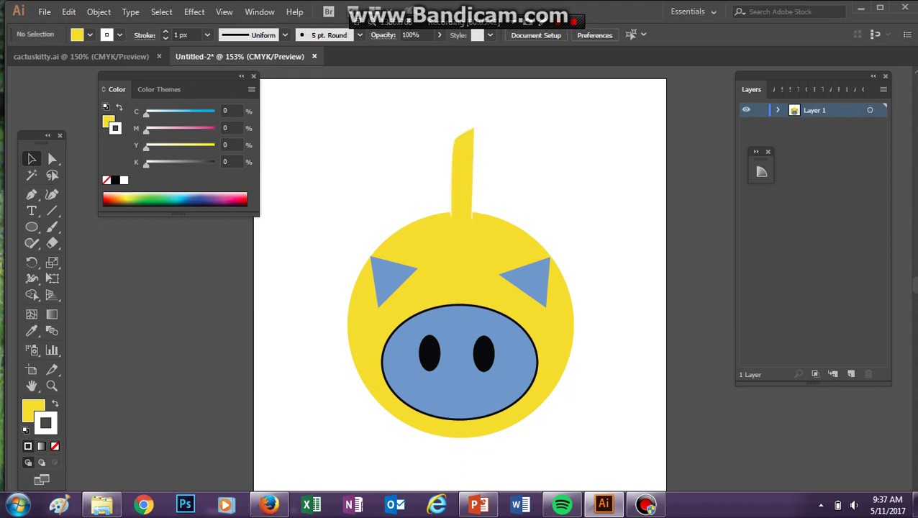
pyautogui.hotkey('ctrl', 'z')
pyautogui.click(54, 446)
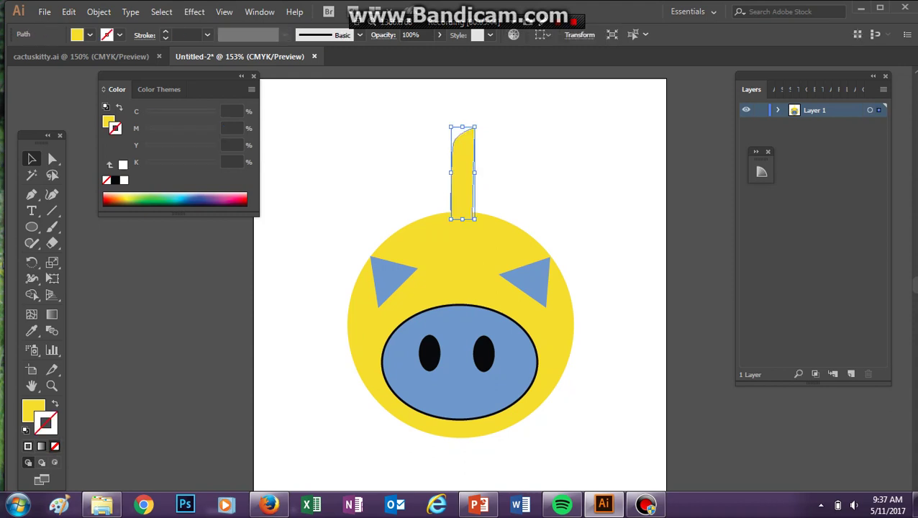
pyautogui.click(165, 345)
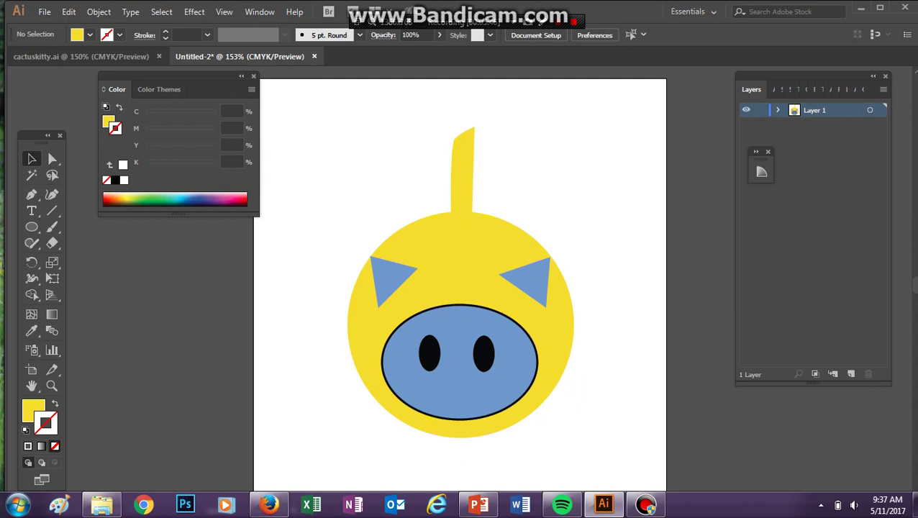
# Step: Draw a small nose ellipse about 20 x 9 pt below the eyes, checking cactuskitty.ai for reference
pyautogui.click(80, 56)
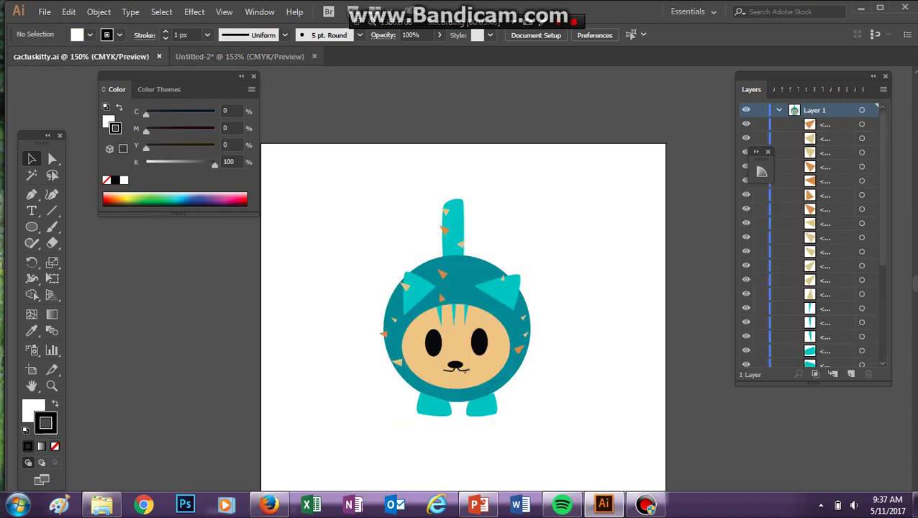
pyautogui.click(238, 56)
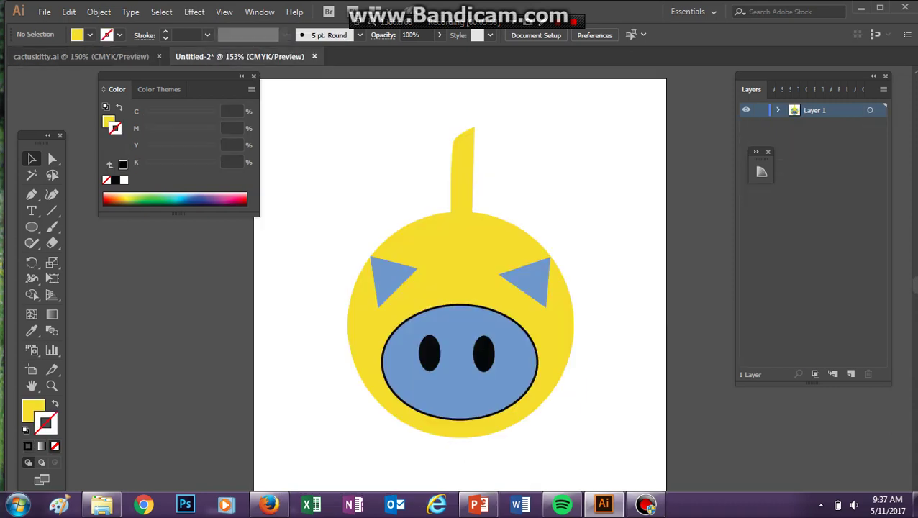
pyautogui.press('l')
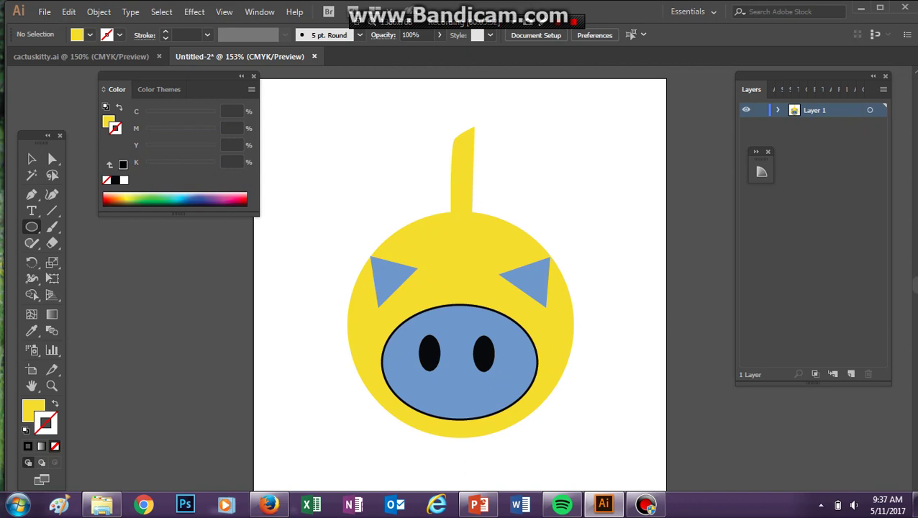
pyautogui.moveTo(444, 379); pyautogui.dragTo(465, 389)
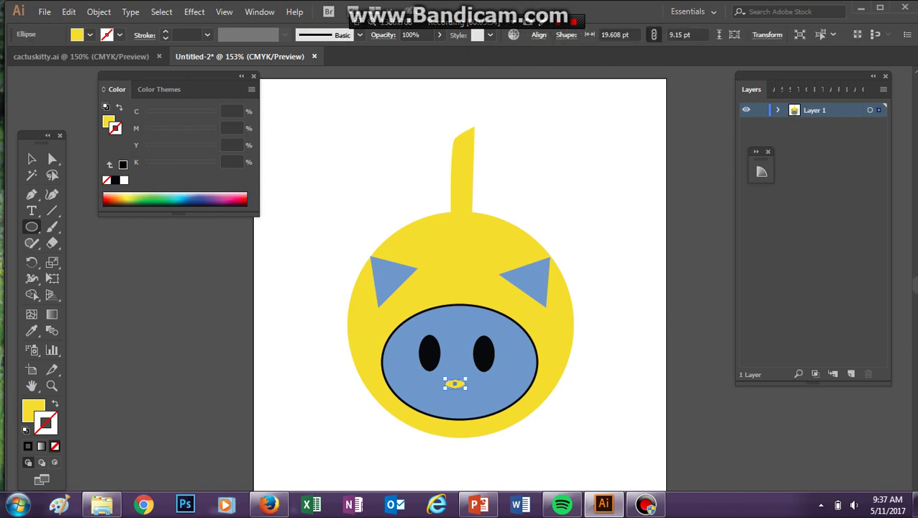
# Step: Change the fill of the nose ellipse from the body's yellow to black
pyautogui.doubleClick(34, 411)
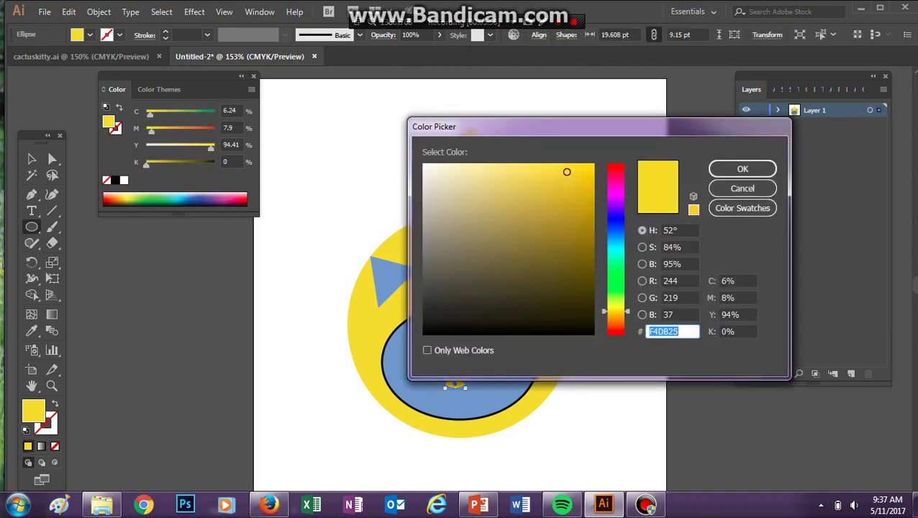
pyautogui.click(425, 333)
pyautogui.click(740, 170)
pyautogui.press('Return')
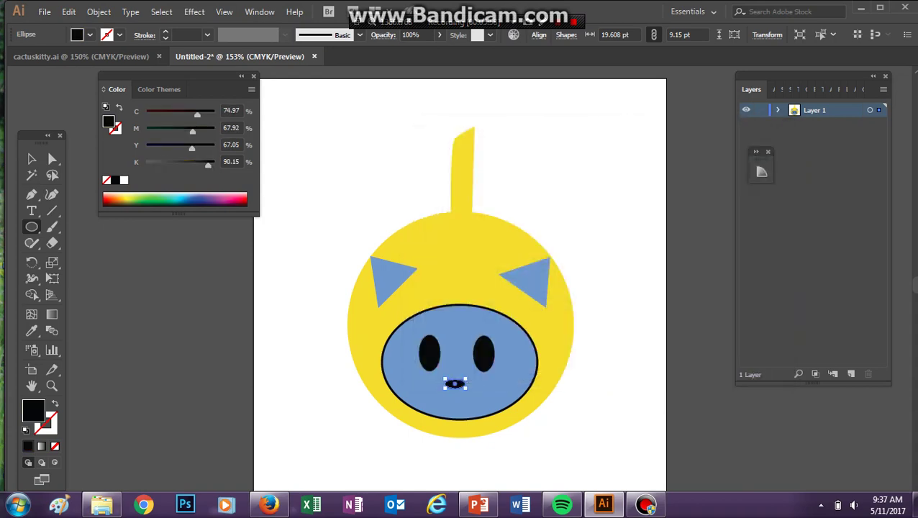
# Step: Draw a short curved mouth line just below the nose, slightly to its right, with the Pen tool
pyautogui.press('p')
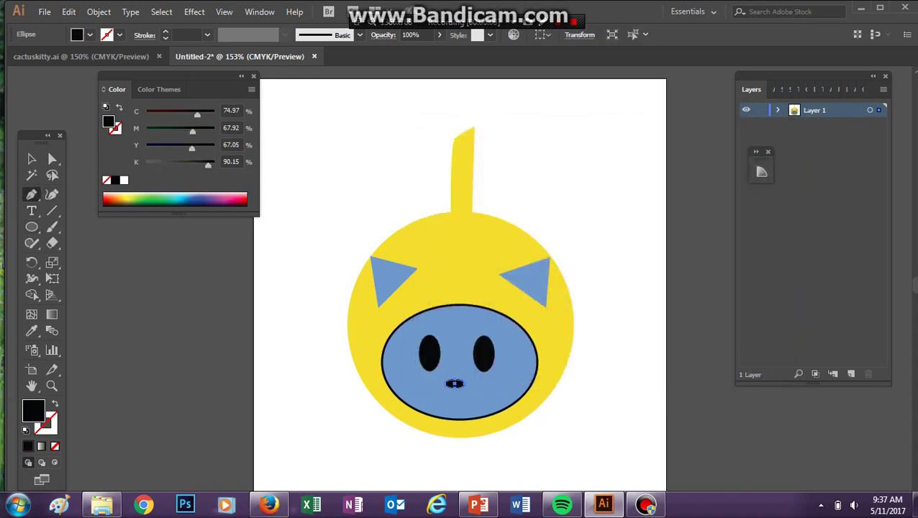
pyautogui.click(455, 383)
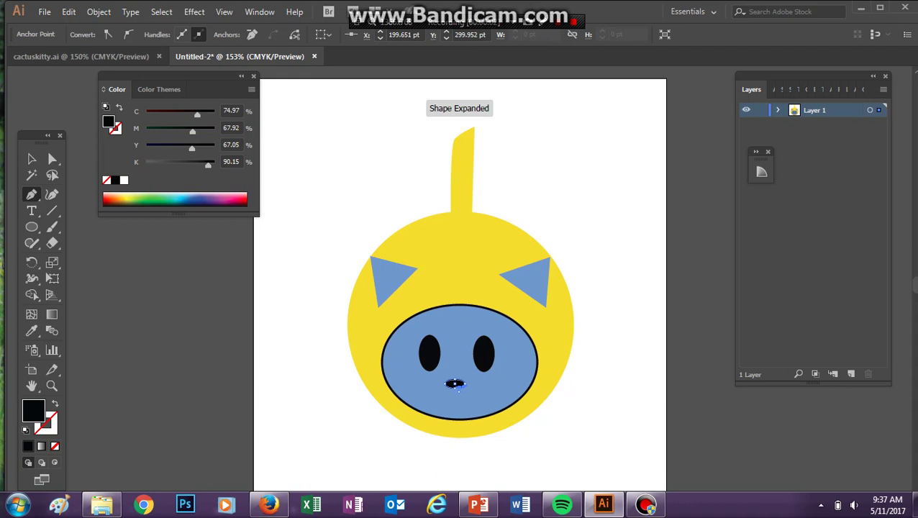
pyautogui.hotkey('ctrl', 'z')
pyautogui.click(459, 392)
pyautogui.click(472, 394)
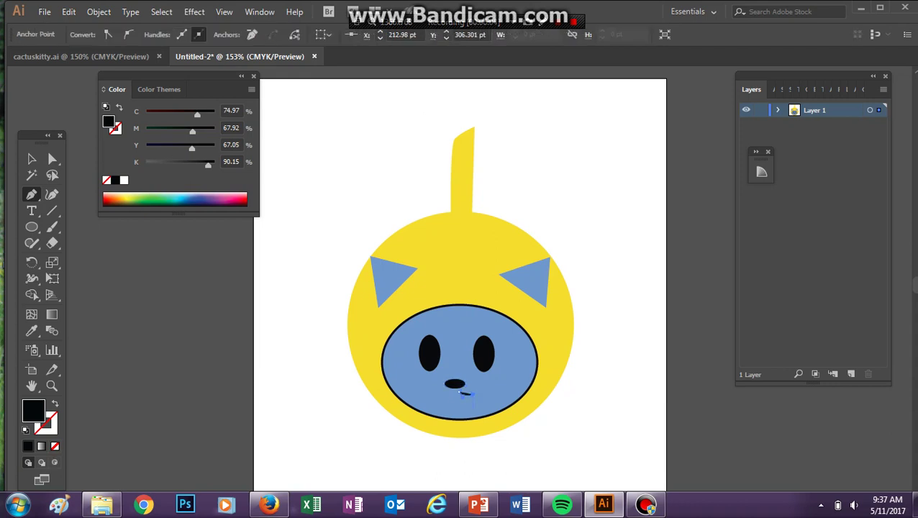
pyautogui.press('v')
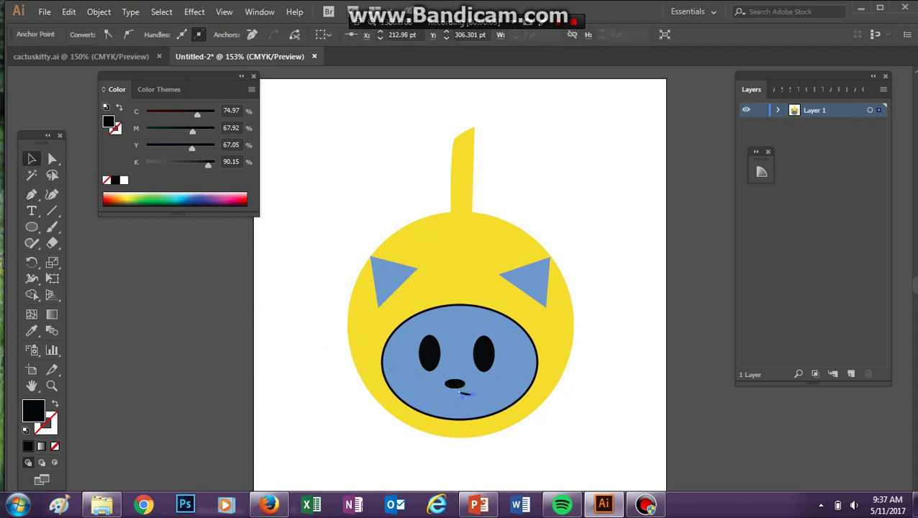
# Step: Place a mirrored copy of the mouth curve on the left and give both curves a black stroke without fill
pyautogui.hotkey('ctrl', 'v')
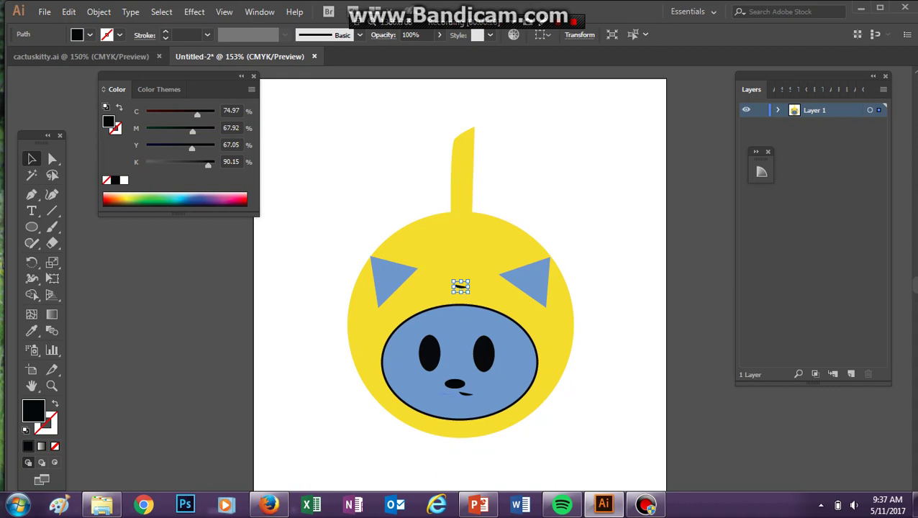
pyautogui.moveTo(461, 286)
pyautogui.mouseDown()
pyautogui.moveTo(437, 386)
pyautogui.moveTo(446, 390)
pyautogui.mouseUp()
pyautogui.hotkey('shift', 'x')
pyautogui.click(466, 394)
pyautogui.hotkey('shift', 'x')
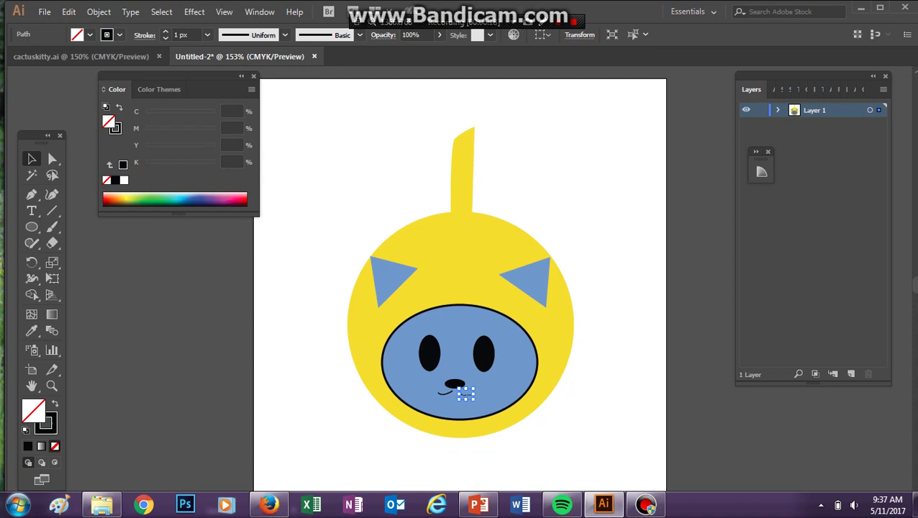
# Step: Move the left mouth curve up and slightly right so that its inner end meets the underside of the nose
pyautogui.click(445, 393)
pyautogui.moveTo(445, 393); pyautogui.dragTo(446, 396)
pyautogui.hotkey('ctrl', 'h')
pyautogui.hotkey('ctrl', '+')
pyautogui.hotkey('ctrl', '+')
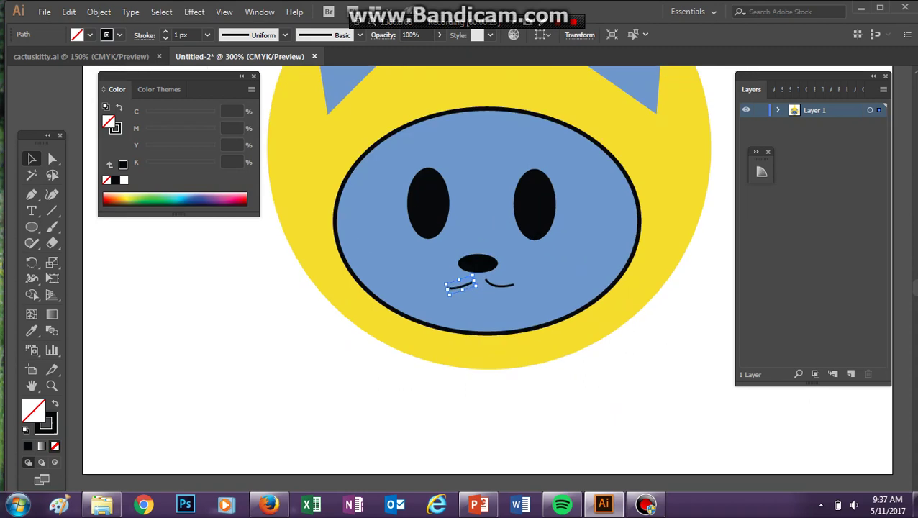
pyautogui.press('Up')
pyautogui.press('Up')
pyautogui.press('Up')
pyautogui.press('Up')
pyautogui.press('Up')
pyautogui.press('Right')
# Step: Move the right mouth curve up and left to join the left curve under the nose
pyautogui.click(499, 286)
pyautogui.moveTo(500, 282)
pyautogui.mouseDown()
pyautogui.moveTo(488, 276)
pyautogui.moveTo(494, 281)
pyautogui.mouseUp()
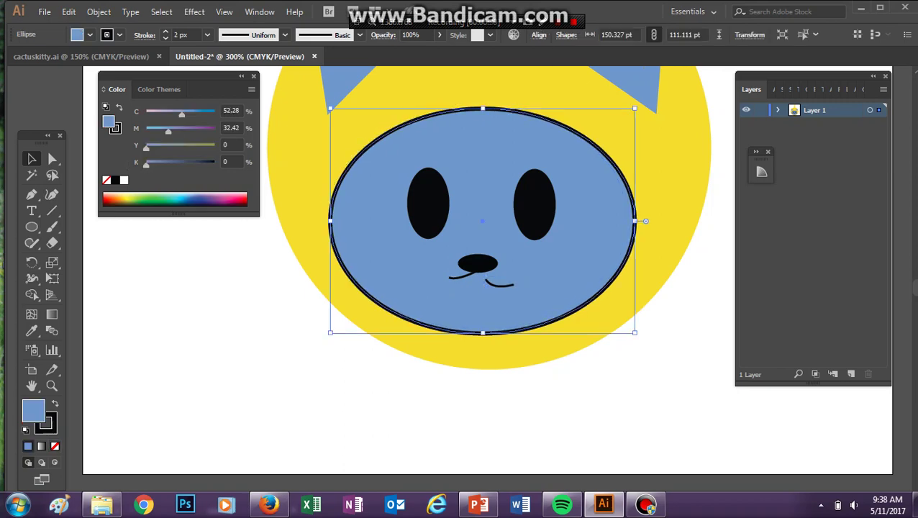
pyautogui.click(491, 284)
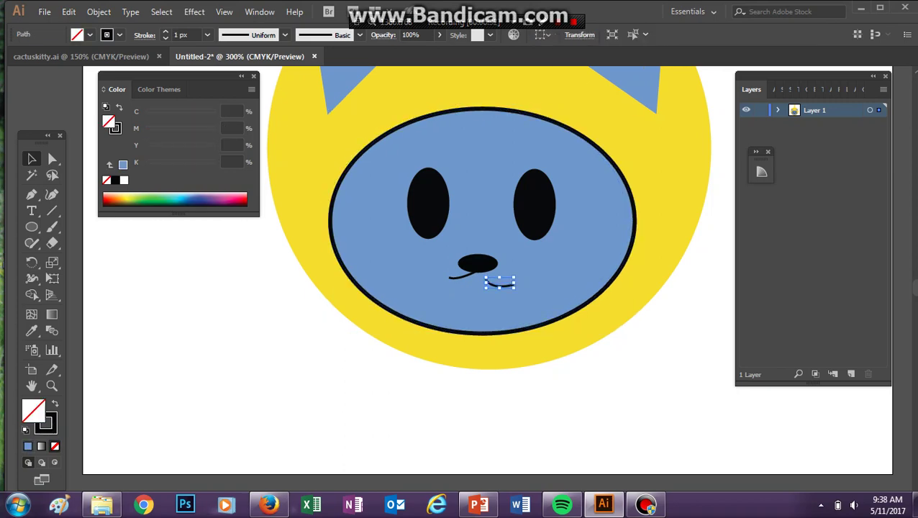
pyautogui.moveTo(495, 285); pyautogui.dragTo(486, 278)
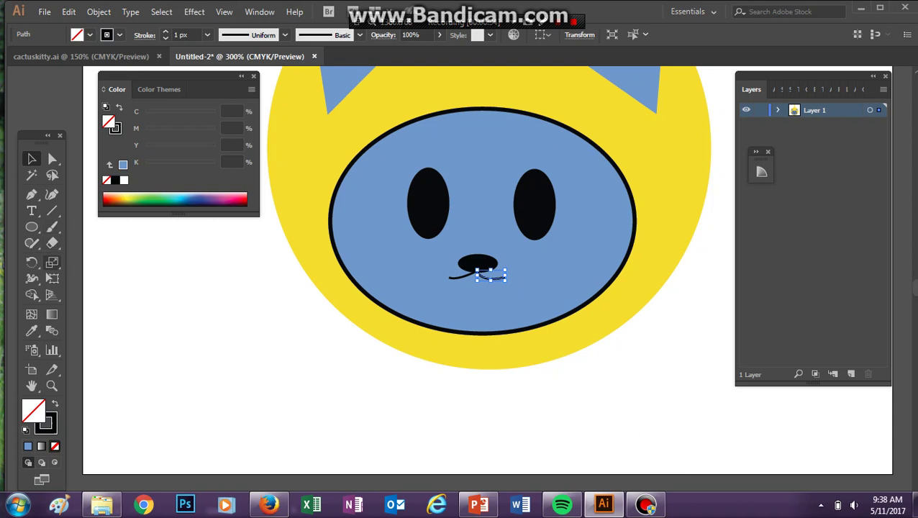
# Step: Draw a tiny pointed fang hanging from the left mouth curve with the Pen tool
pyautogui.click(31, 194)
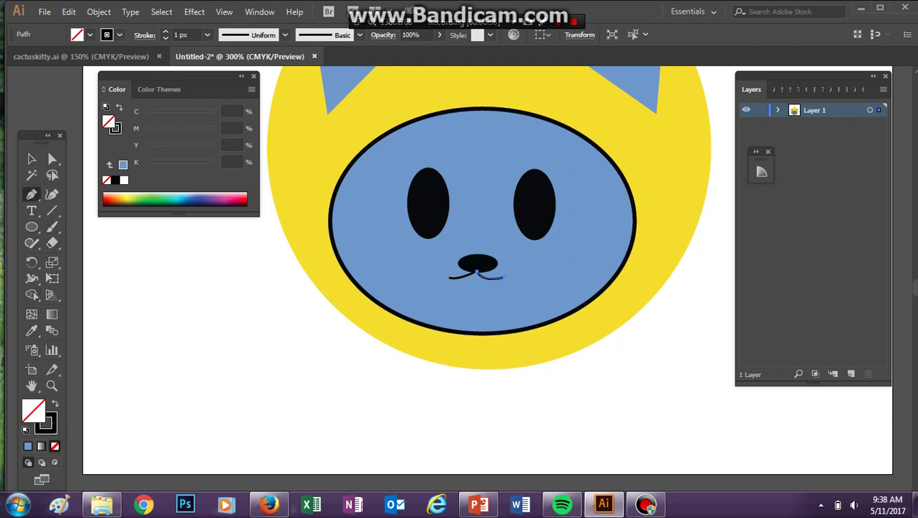
pyautogui.click(477, 272)
pyautogui.click(458, 283)
pyautogui.click(455, 279)
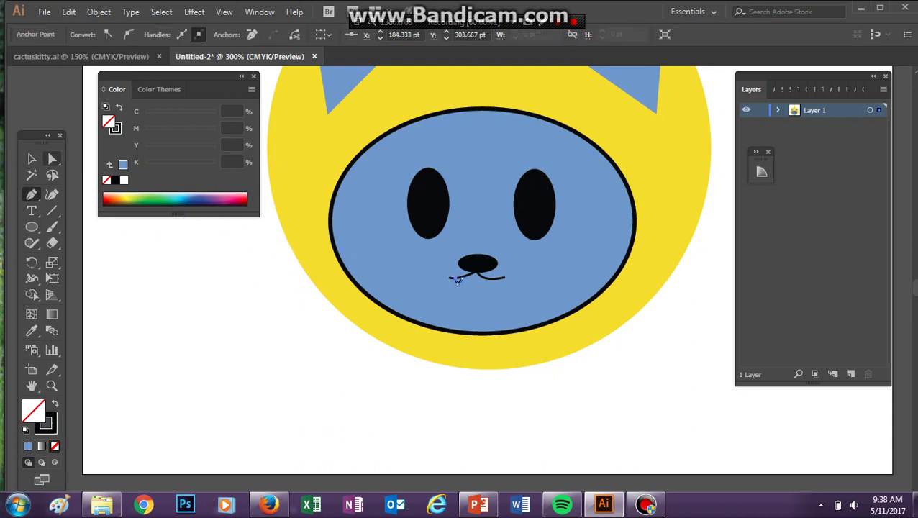
pyautogui.click(31, 158)
pyautogui.click(190, 287)
pyautogui.hotkey('ctrl', '-')
pyautogui.hotkey('ctrl', '-')
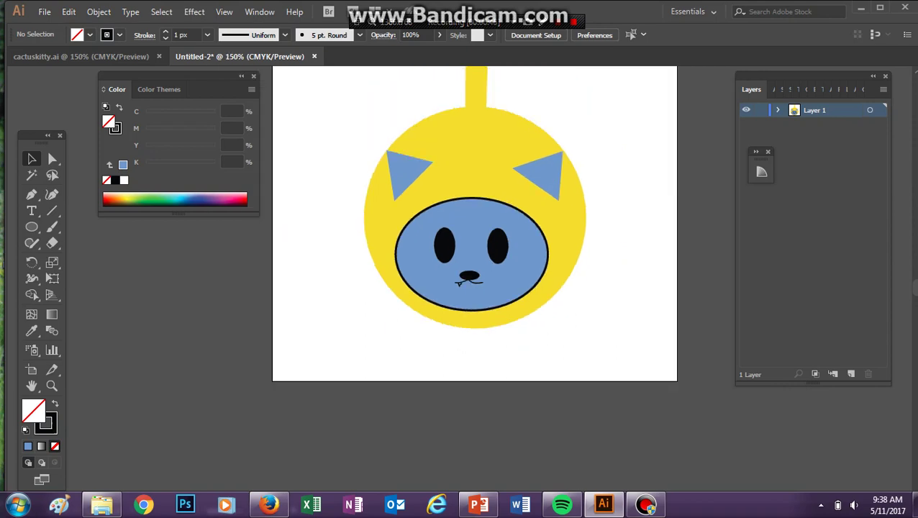
pyautogui.hotkey('ctrl', 's')
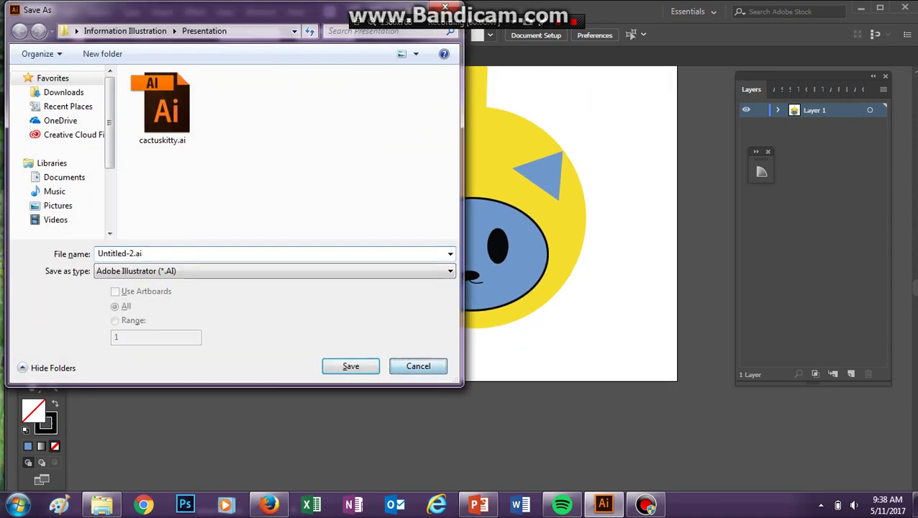
pyautogui.press('Escape')
# Step: Draw a rounded left foot under the body circle with the Pen tool, using cactuskitty.ai as reference
pyautogui.hotkey('ctrl', 'Tab')
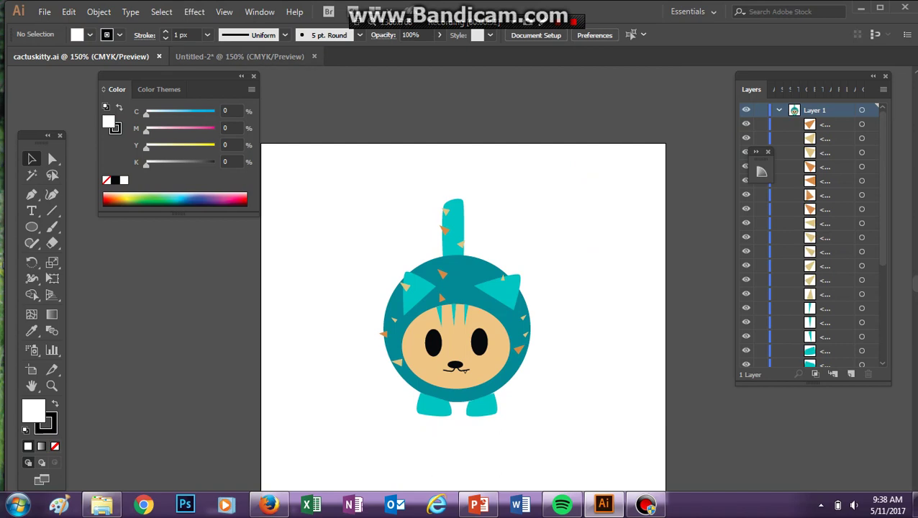
pyautogui.click(238, 56)
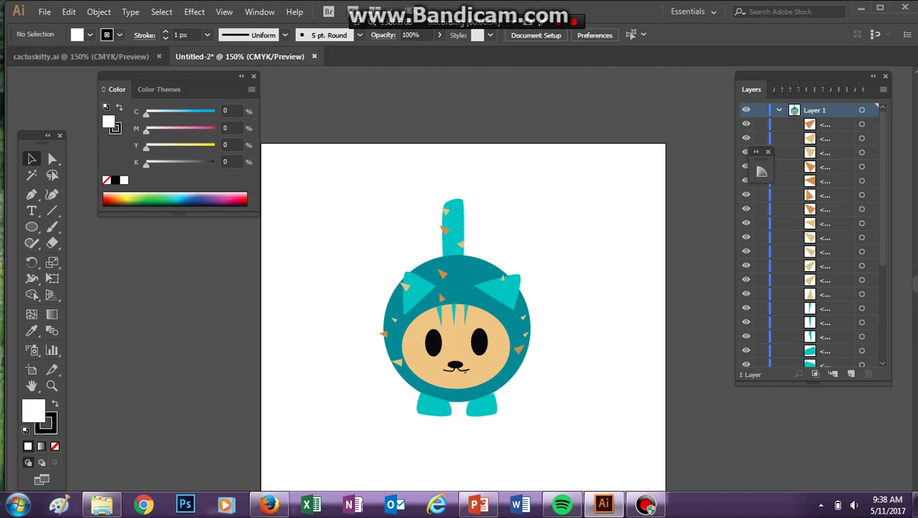
pyautogui.hotkey('ctrl', 'Tab')
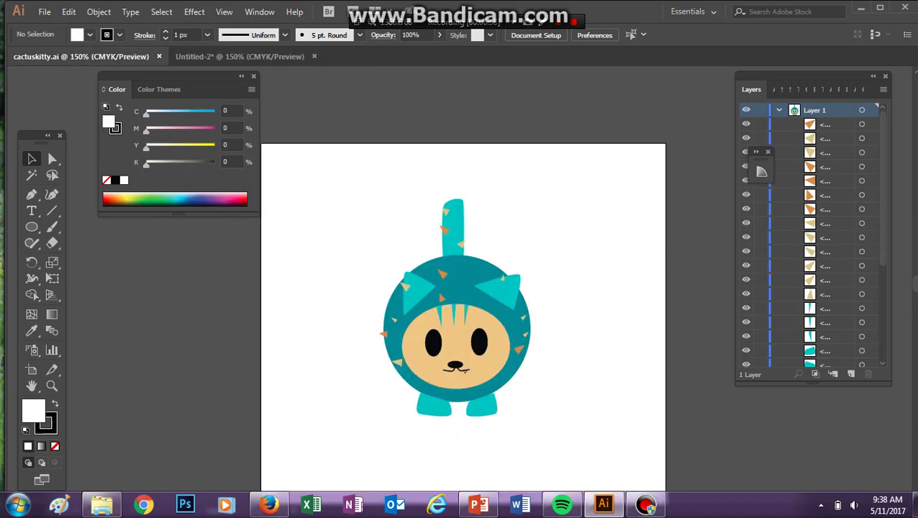
pyautogui.hotkey('ctrl', 'Tab')
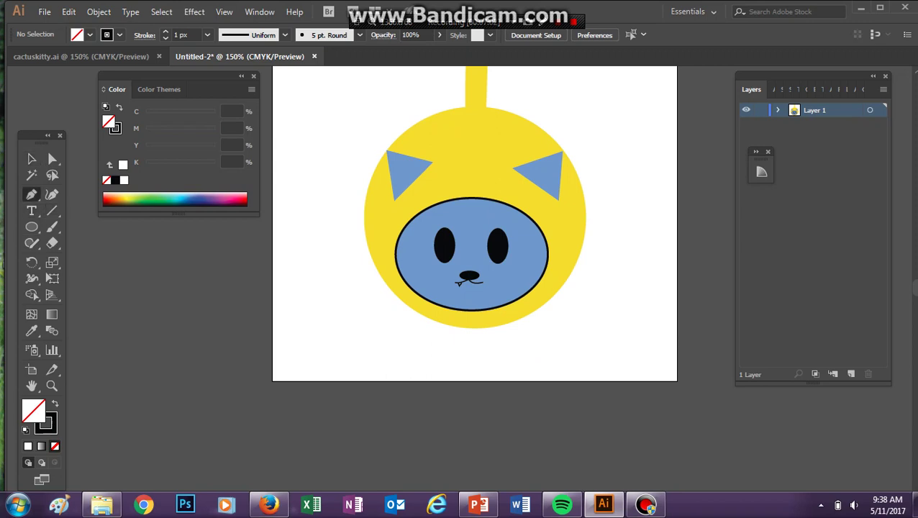
pyautogui.click(436, 323)
pyautogui.moveTo(430, 343); pyautogui.dragTo(438, 350)
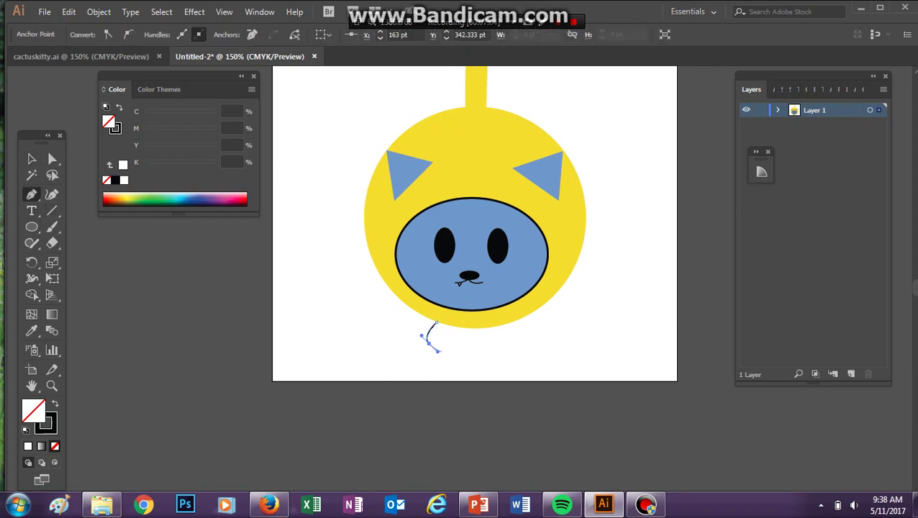
pyautogui.click(464, 349)
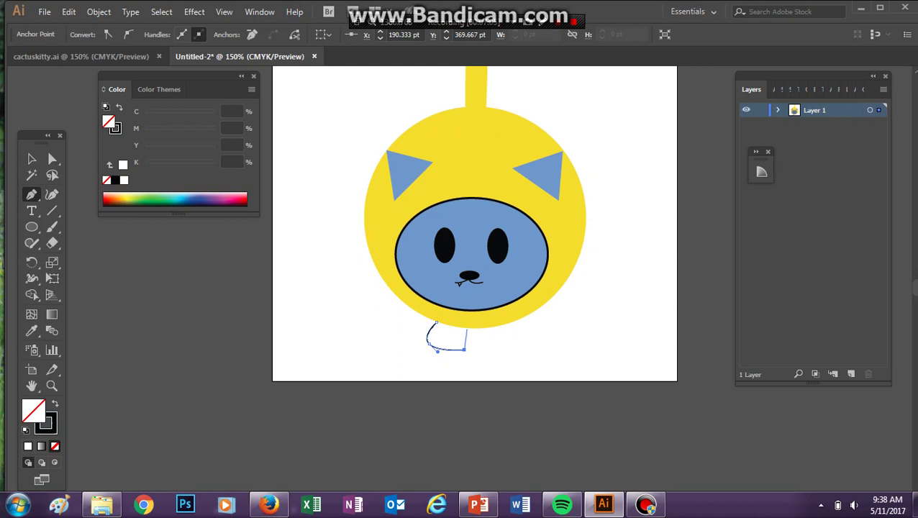
pyautogui.click(466, 330)
# Step: Fill the left foot with the face's blue, checking cactuskitty.ai for the colour scheme, and remove its stroke
pyautogui.click(32, 158)
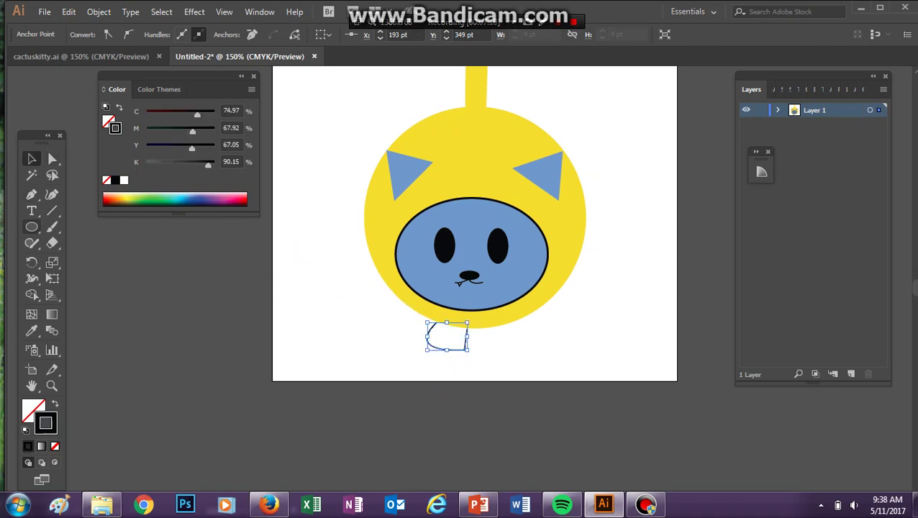
pyautogui.click(32, 331)
pyautogui.click(423, 306)
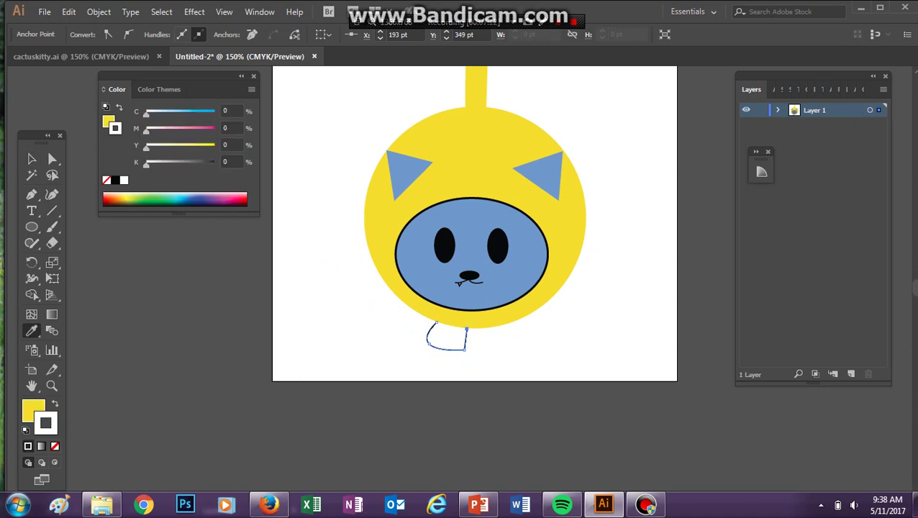
pyautogui.hotkey('ctrl', 'Tab')
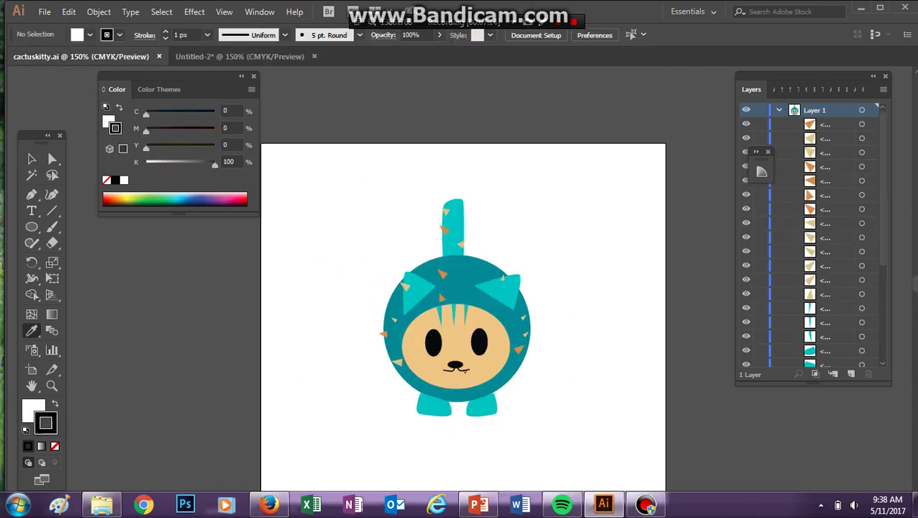
pyautogui.hotkey('ctrl', 'Tab')
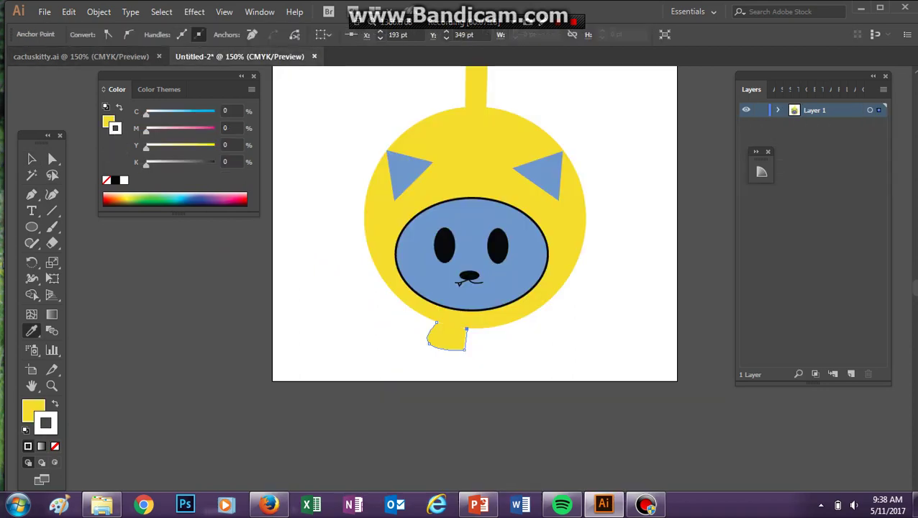
pyautogui.hotkey('ctrl', 'z')
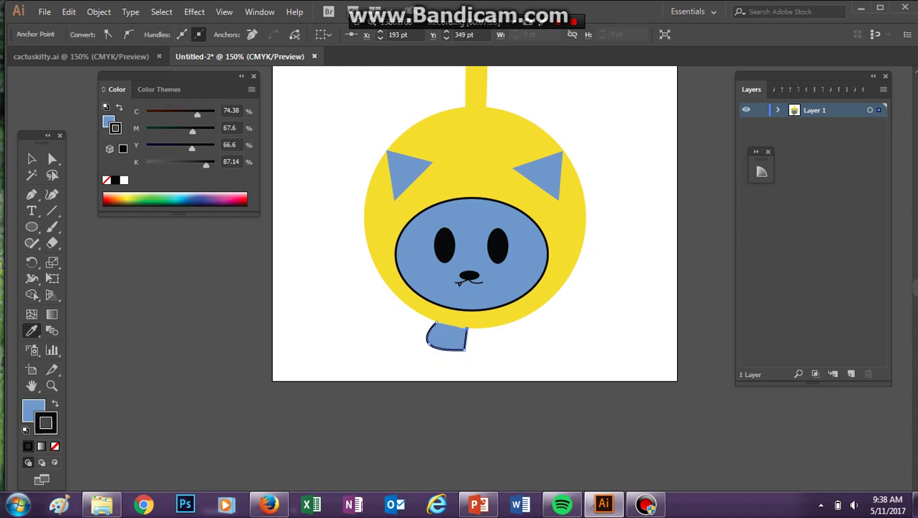
pyautogui.click(55, 446)
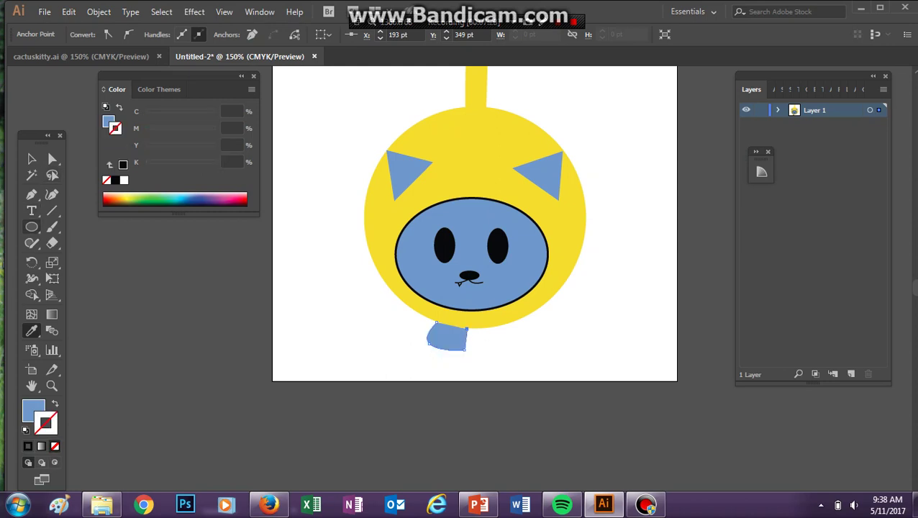
# Step: Duplicate the blue foot and place the mirrored copy under the right side of the body circle
pyautogui.hotkey('ctrl', 'v')
pyautogui.click(30, 158)
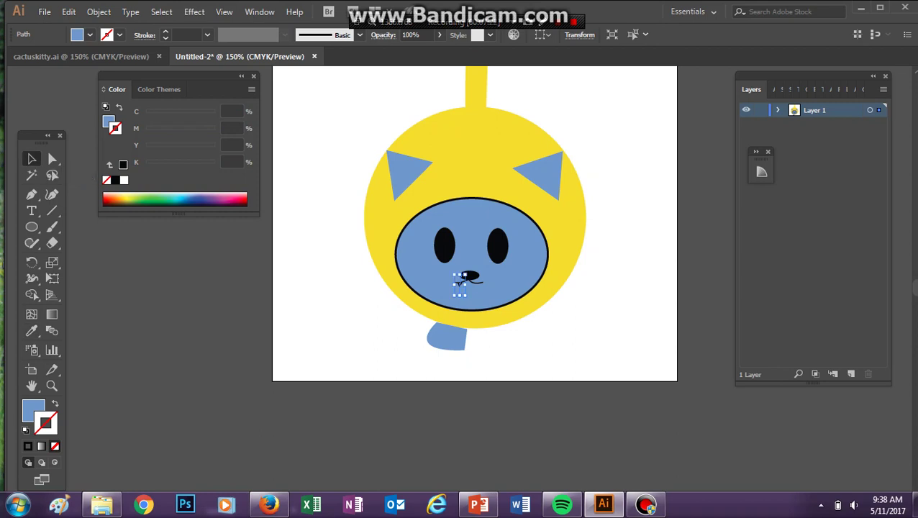
pyautogui.click(448, 338)
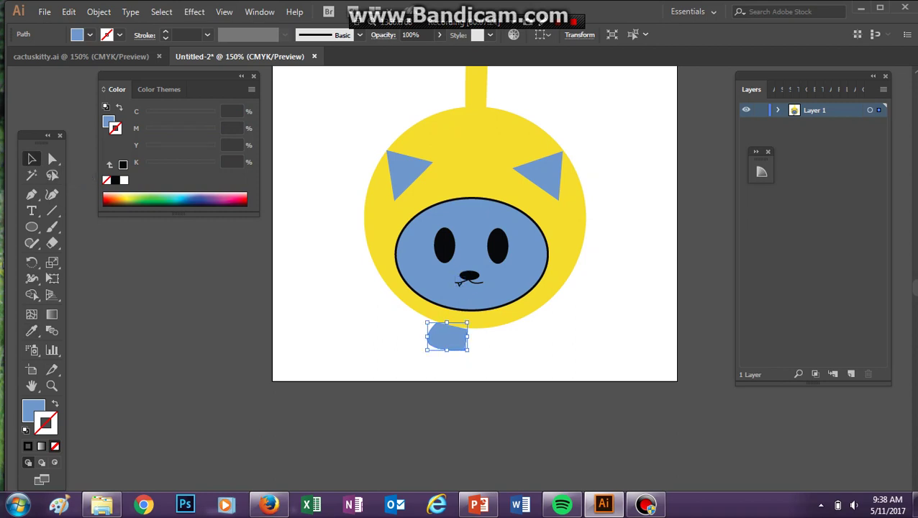
pyautogui.hotkey('ctrl', 'v')
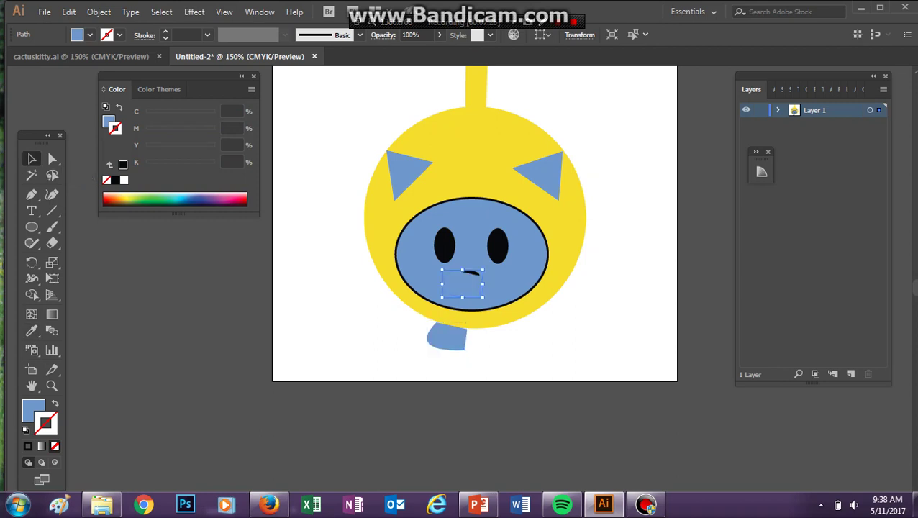
pyautogui.moveTo(463, 286); pyautogui.dragTo(511, 335)
pyautogui.click(568, 349)
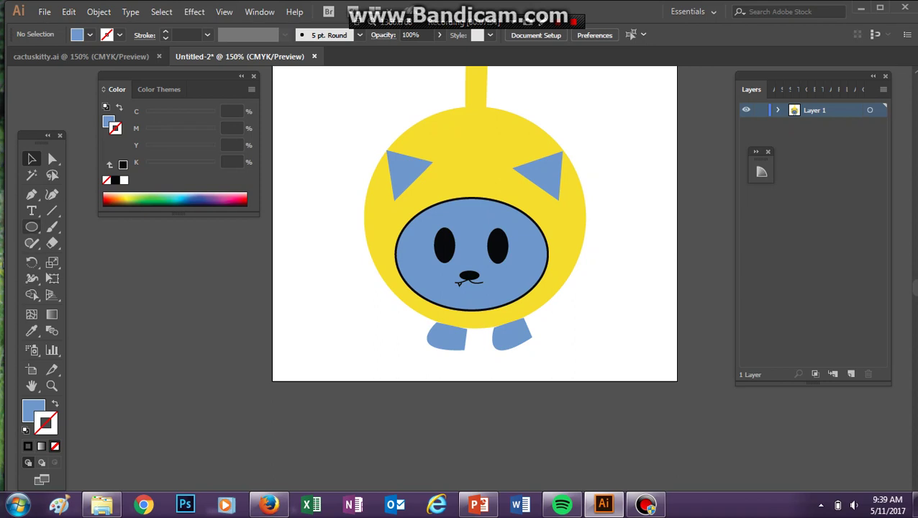
# Step: Draw a small blue triangular spike on the forehead, just right of the left ear, with the Pen tool
pyautogui.click(30, 194)
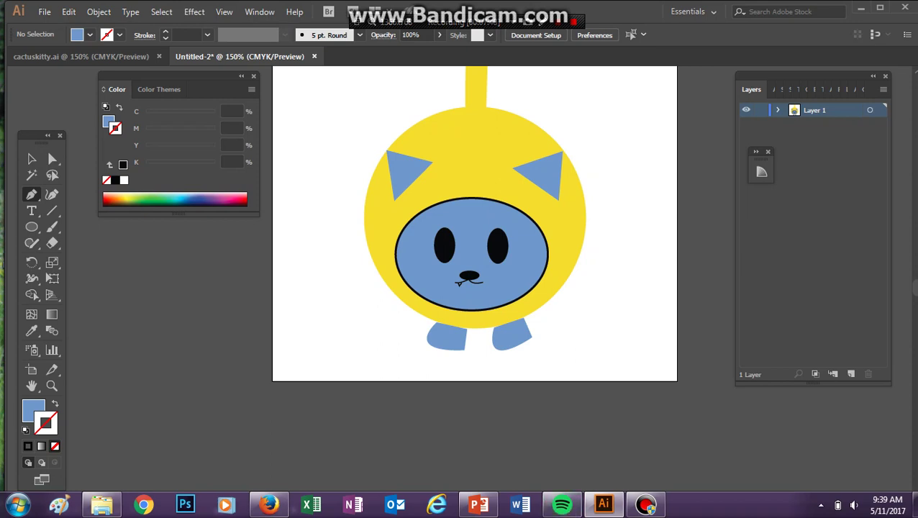
pyautogui.click(453, 168)
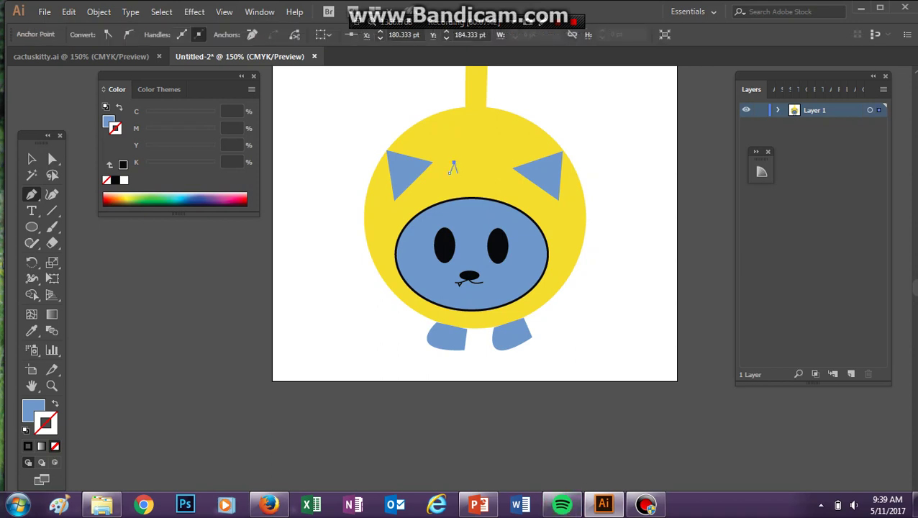
pyautogui.click(31, 158)
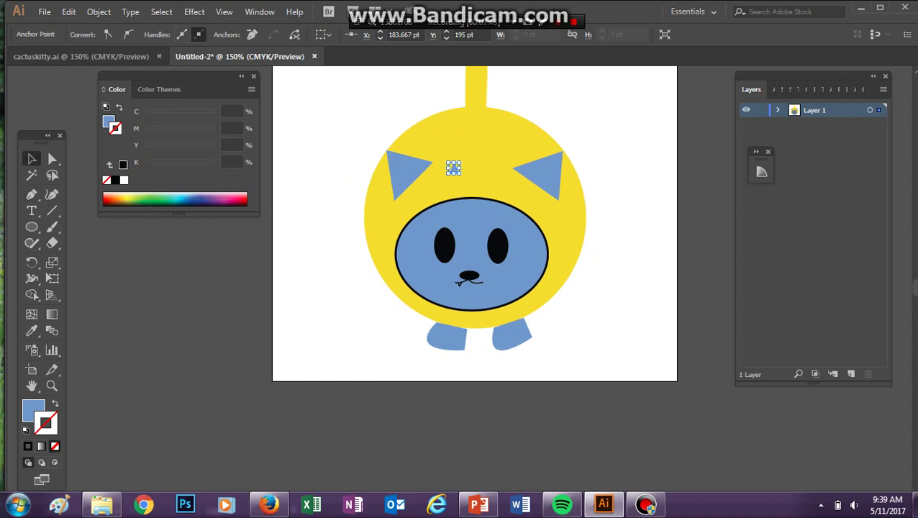
pyautogui.click(540, 172)
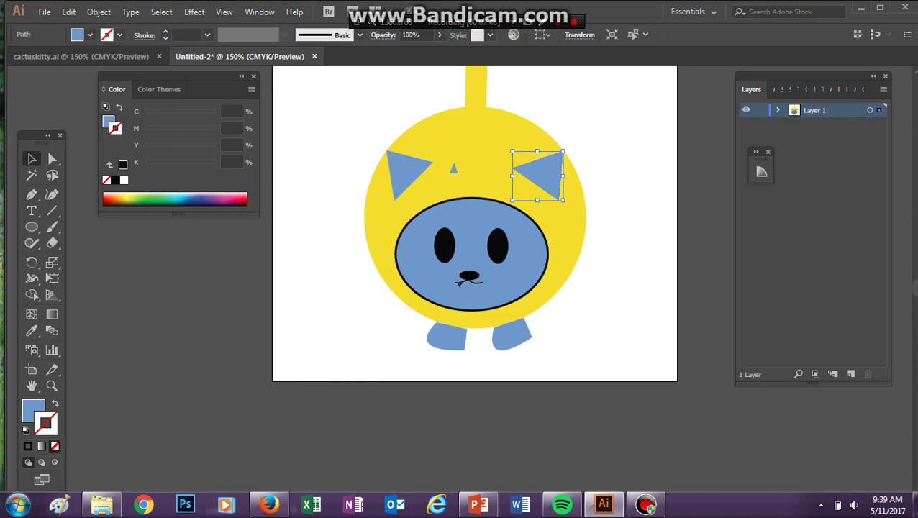
pyautogui.hotkey('ctrl', 's')
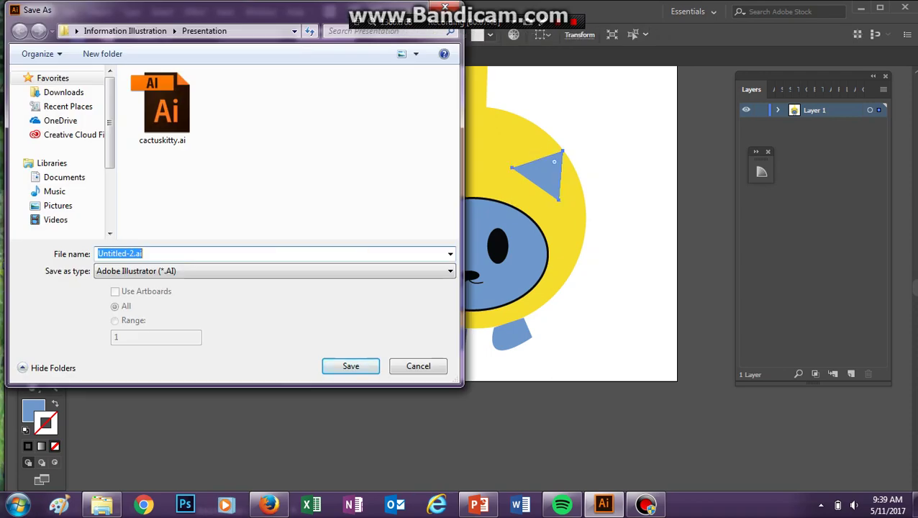
pyautogui.press('Escape')
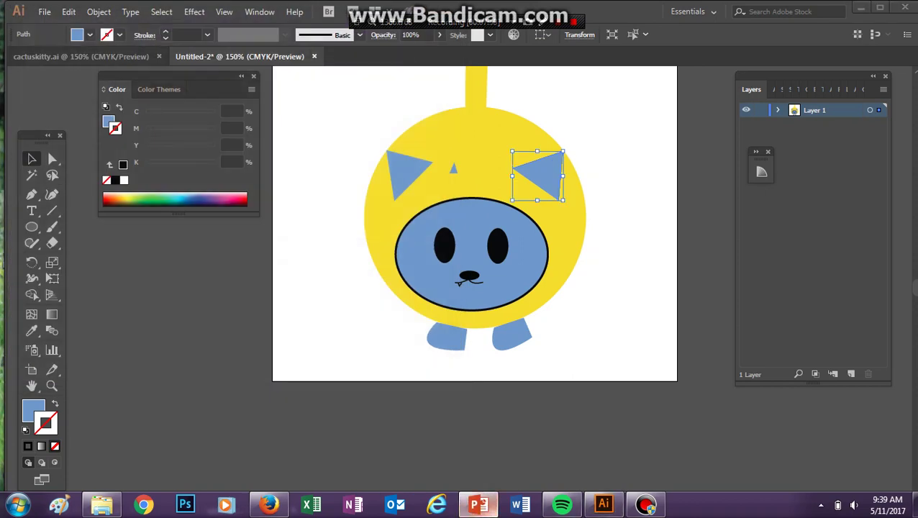
# Step: Switch to the PowerPoint presentation and go to its title slide
pyautogui.click(479, 504)
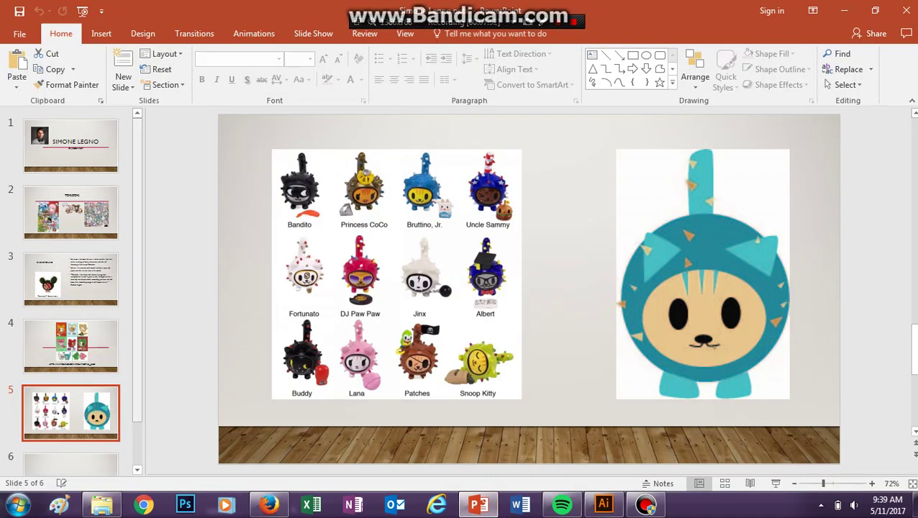
pyautogui.click(70, 146)
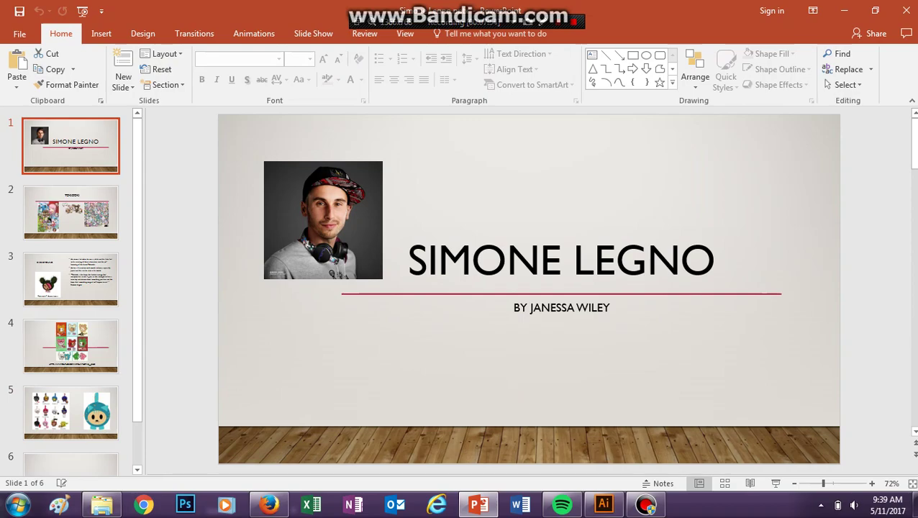